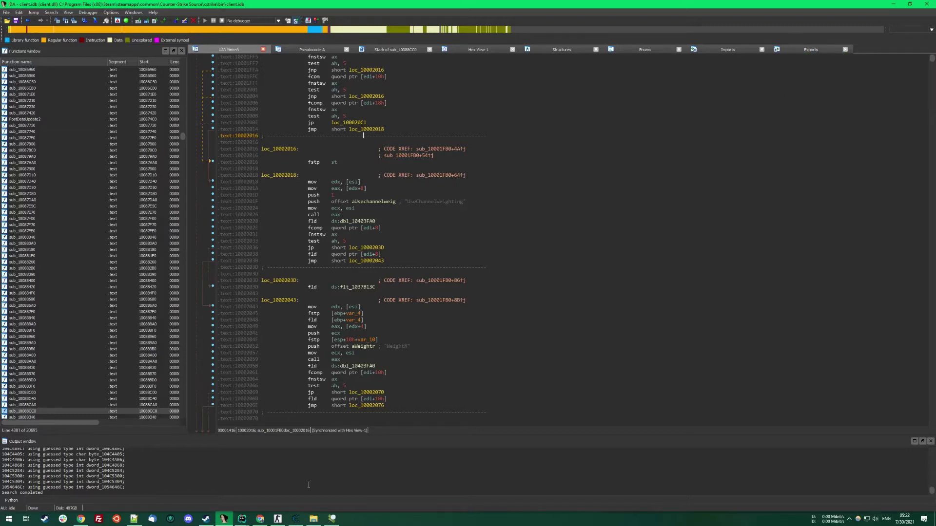
Switch to Counter-Strike Source and enable the third-person camera with the console command thirdperson.
left_click(278, 518)
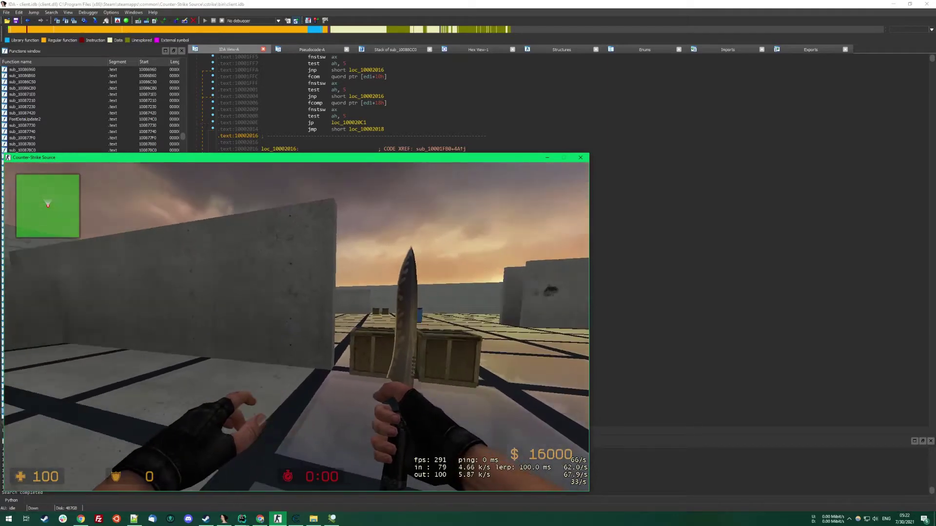
key("w")
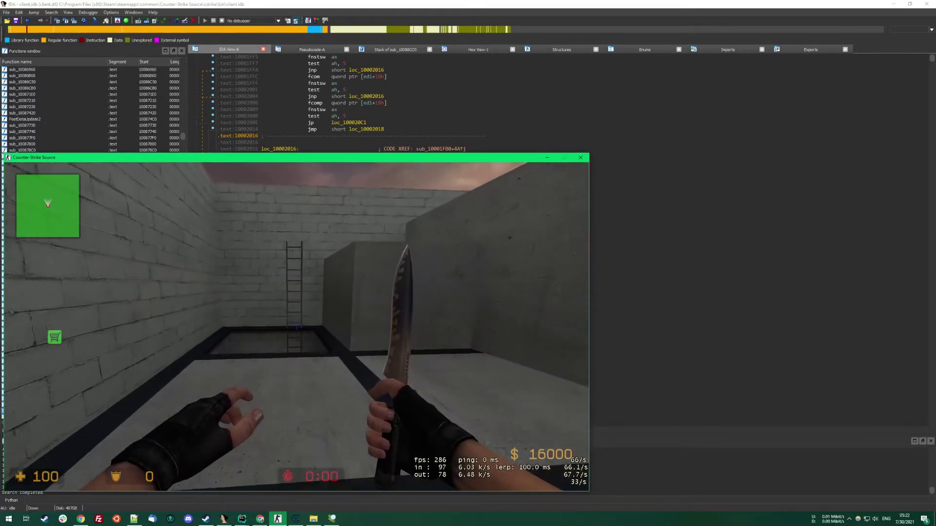
key("grave")
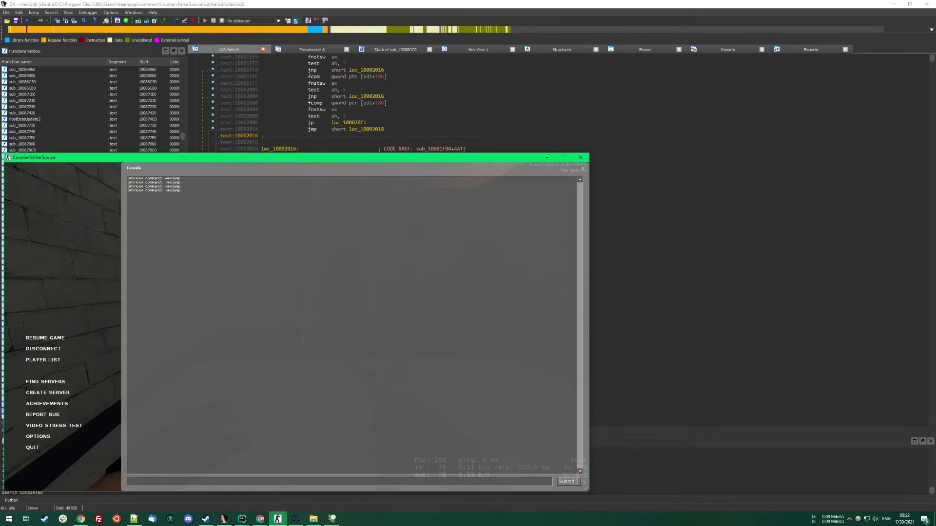
type("thirdperson")
key("Return")
key("grave")
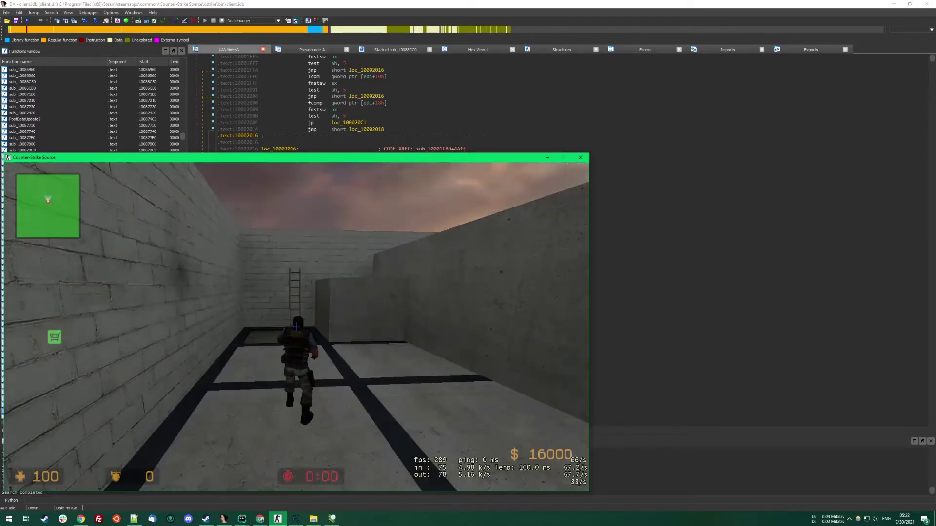
Look around in third person to examine the player model and the camera behind it from several angles.
key("w")
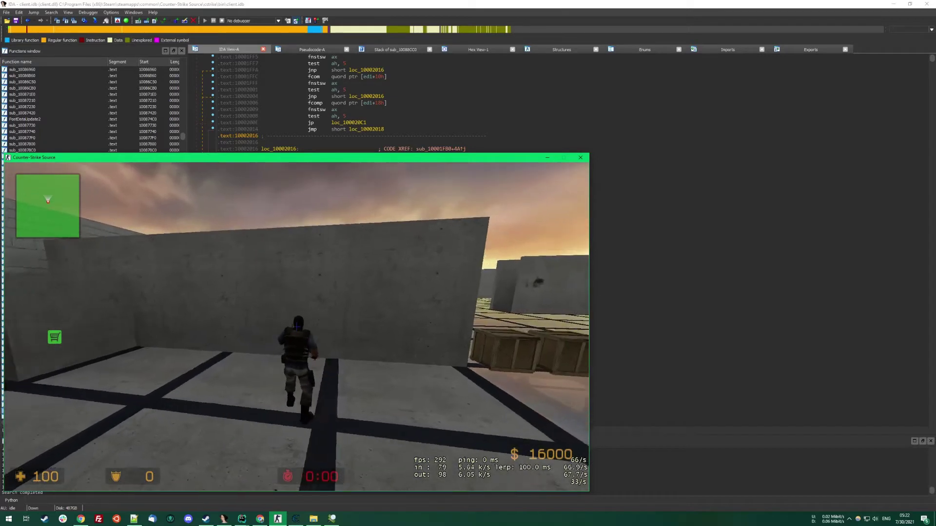
key("w")
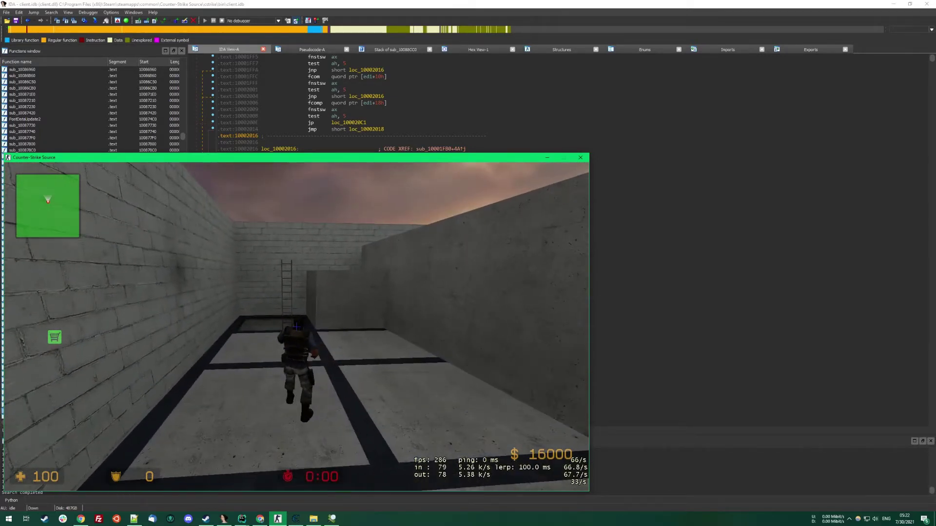
key("w")
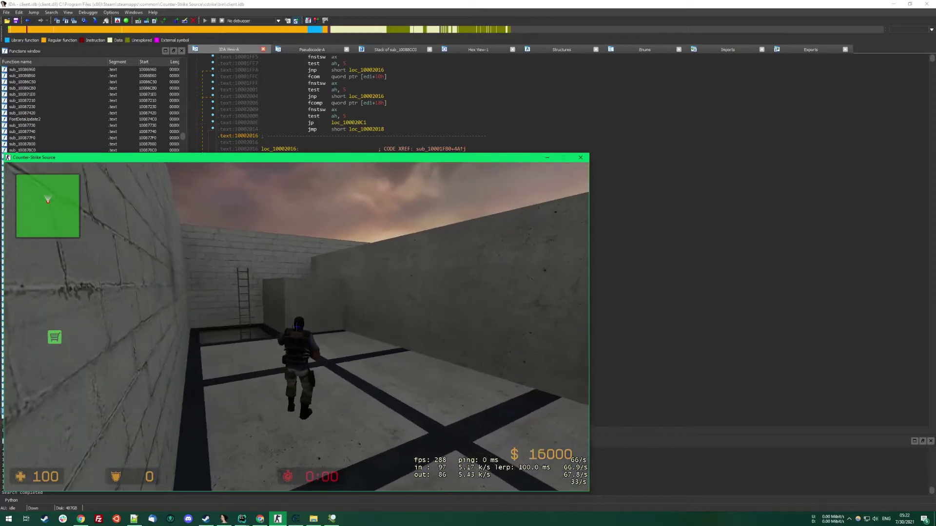
key("w")
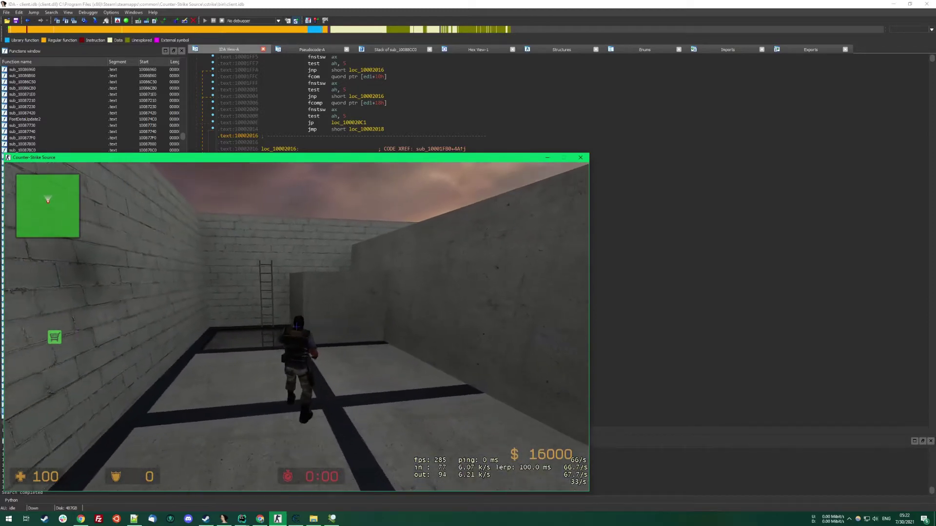
key("w")
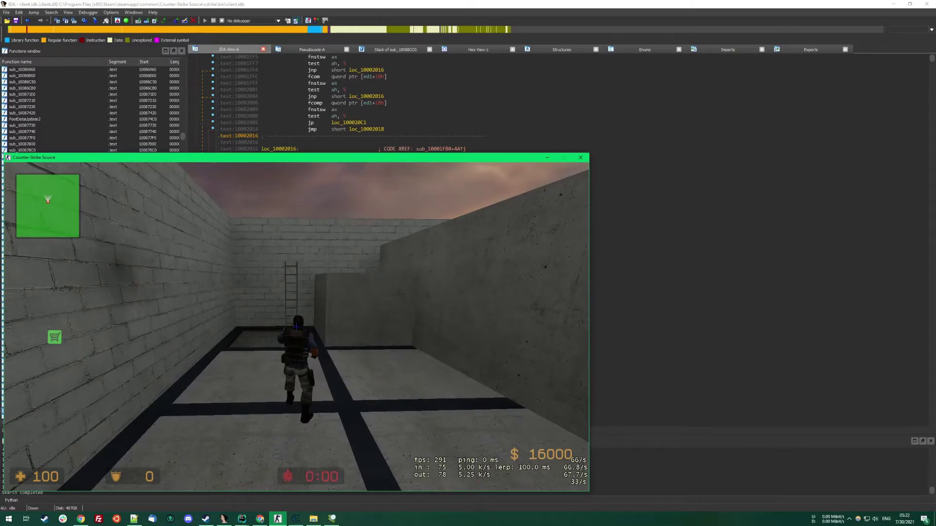
Switch to Cheat Engine and examine the localplayer ptr and vecViewOffsetZ entries in the address list.
key("alt+Tab")
left_click(295, 519)
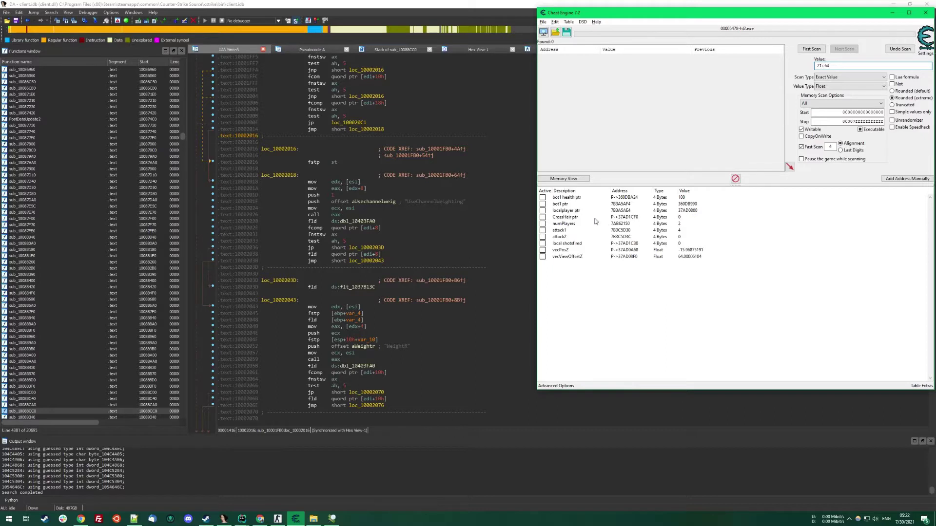
left_click(578, 212)
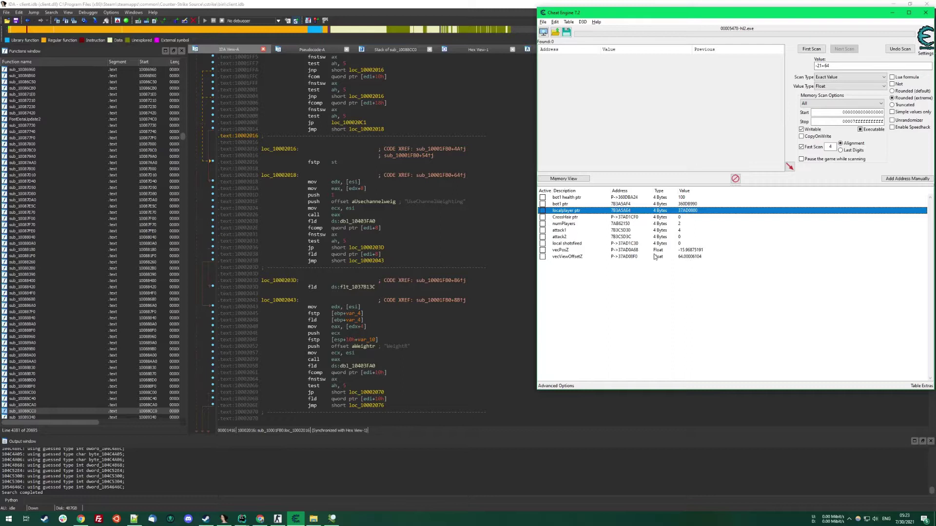
left_click(693, 258)
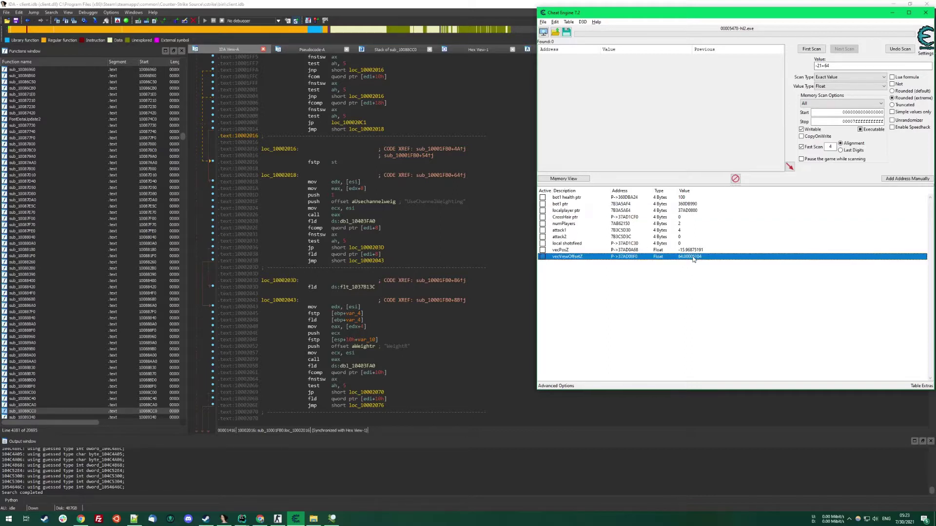
Switch to Counter-Strike Source, crouch and stand up again, and watch how the vecViewOffsetZ value responds.
left_click(284, 513)
key("ctrl")
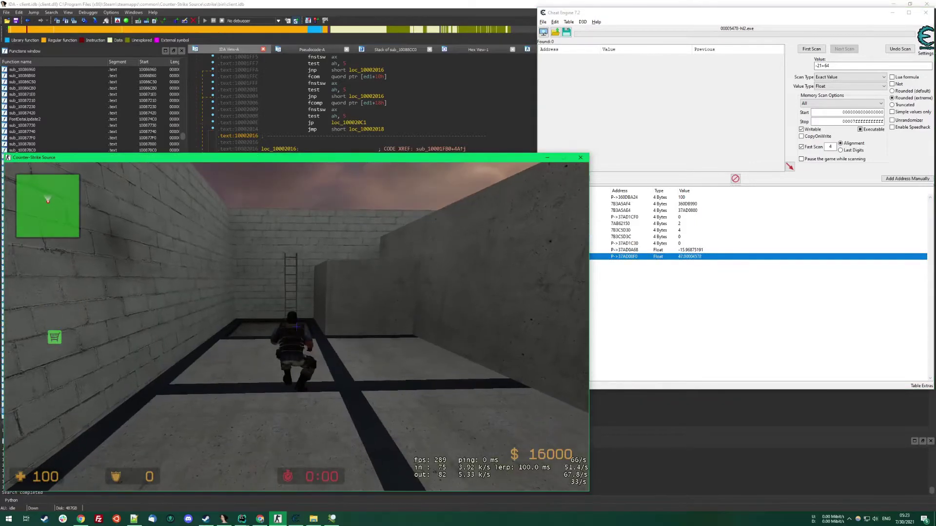
key("ctrl")
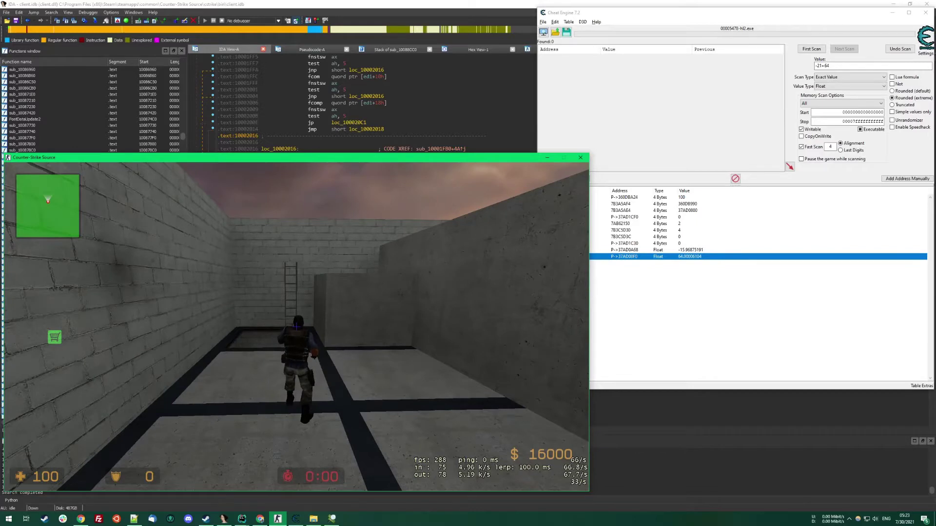
In Cheat Engine, run a first scan for float values between -21+64 and -11+60, and filter once more with the same range.
key("alt+Tab")
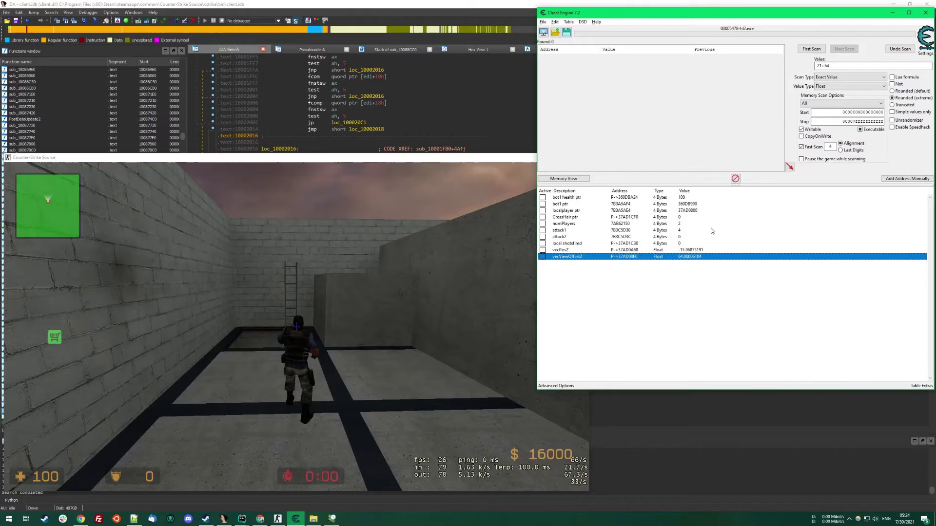
left_click(828, 86)
left_click(828, 88)
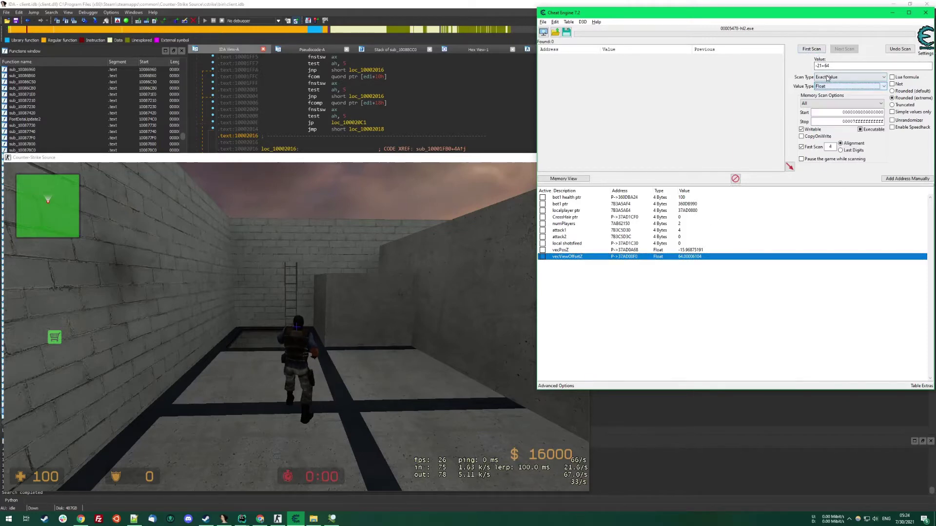
left_click(828, 77)
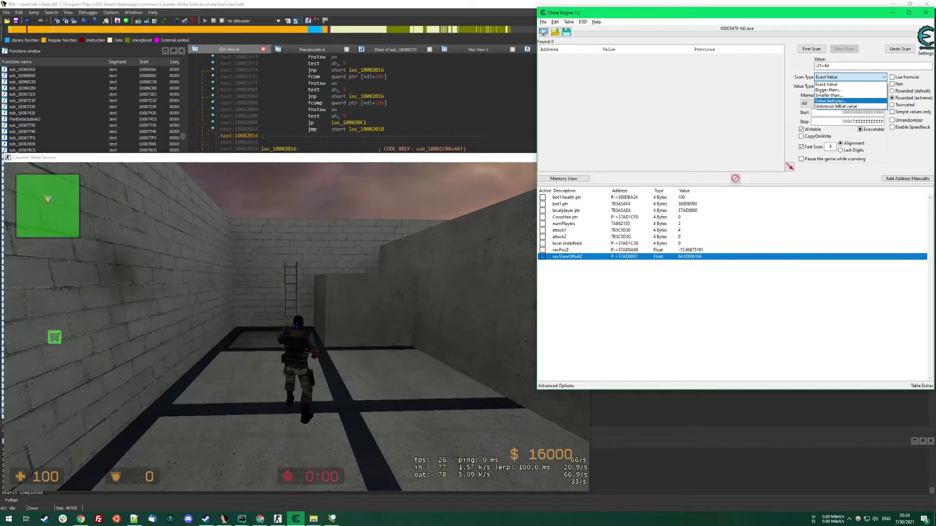
left_click(831, 101)
left_click(833, 65)
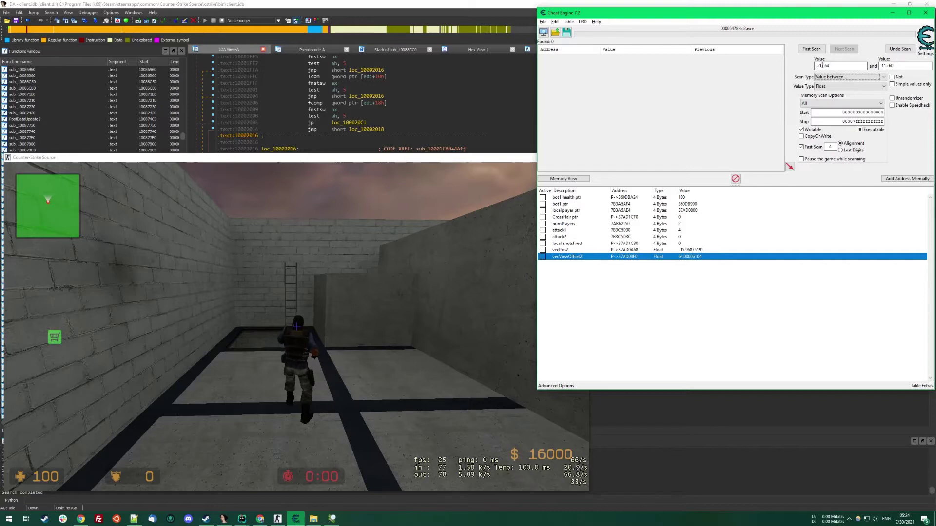
left_click_drag(823, 65, 831, 65)
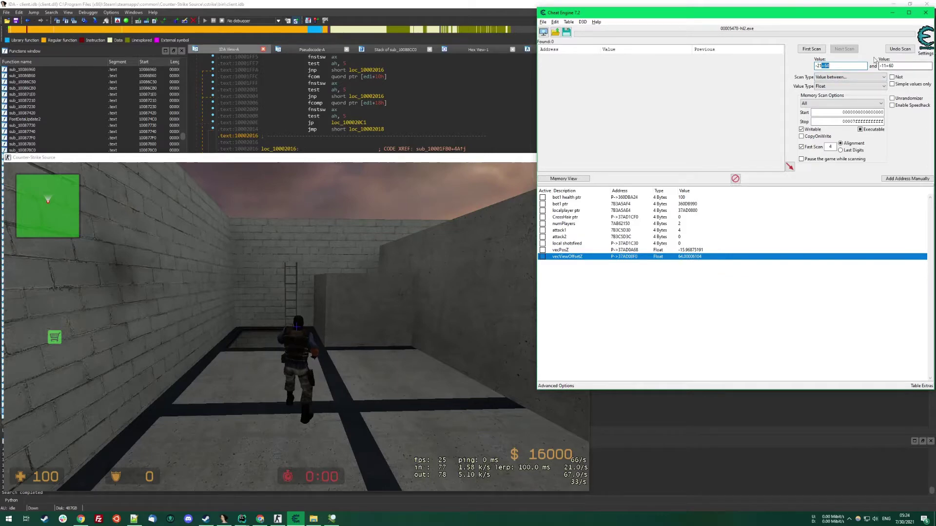
left_click(817, 50)
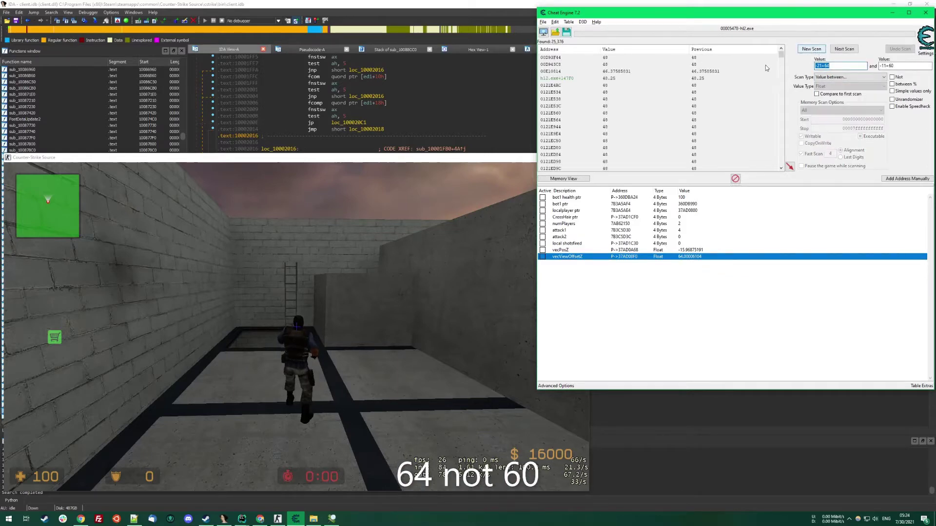
left_click(843, 51)
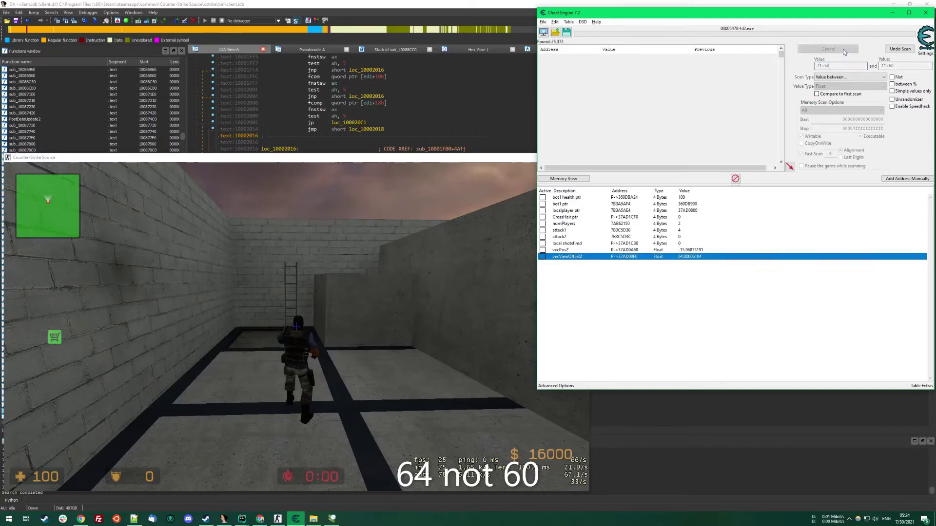
Switch to Counter-Strike Source and move the player up onto the raised concrete ledge near the ladder.
key("alt+Tab")
key("w")
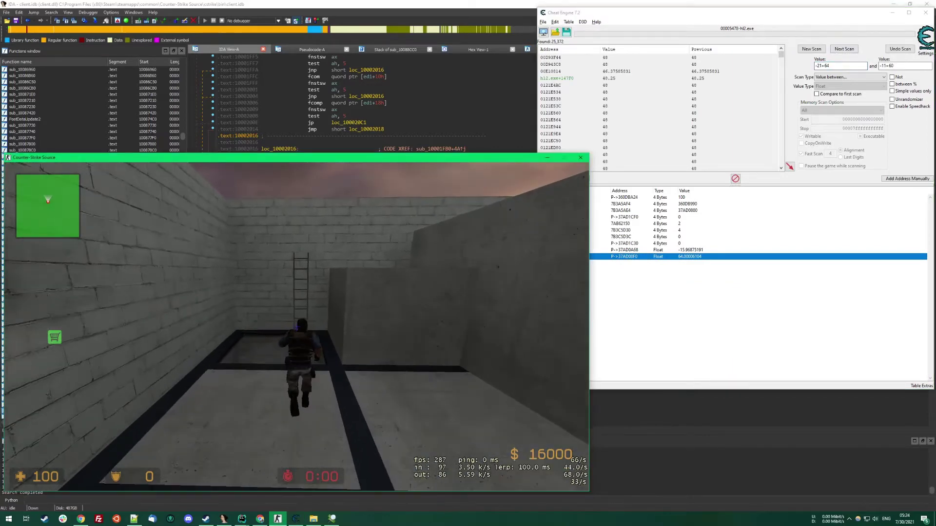
key("w")
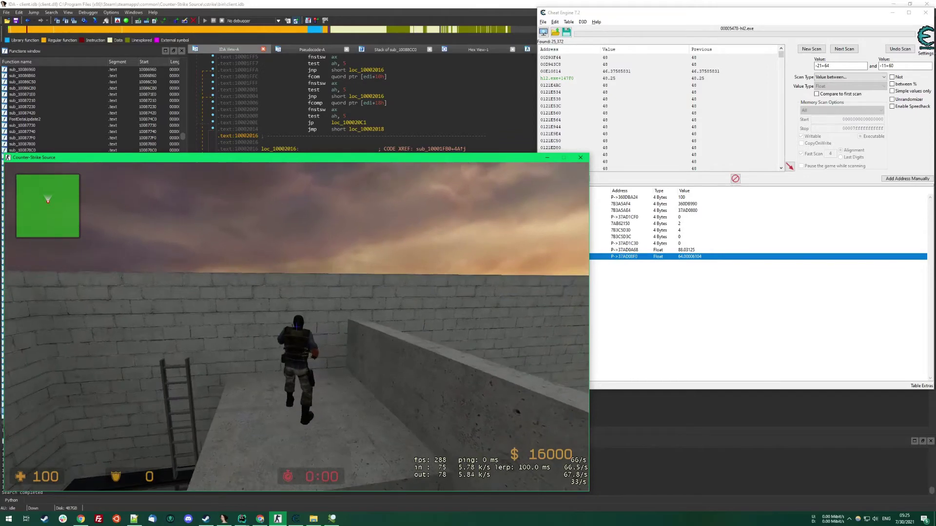
Switch to Cheat Engine and narrow the scan results to values between 83+64 and 93+60.
key("alt+Tab")
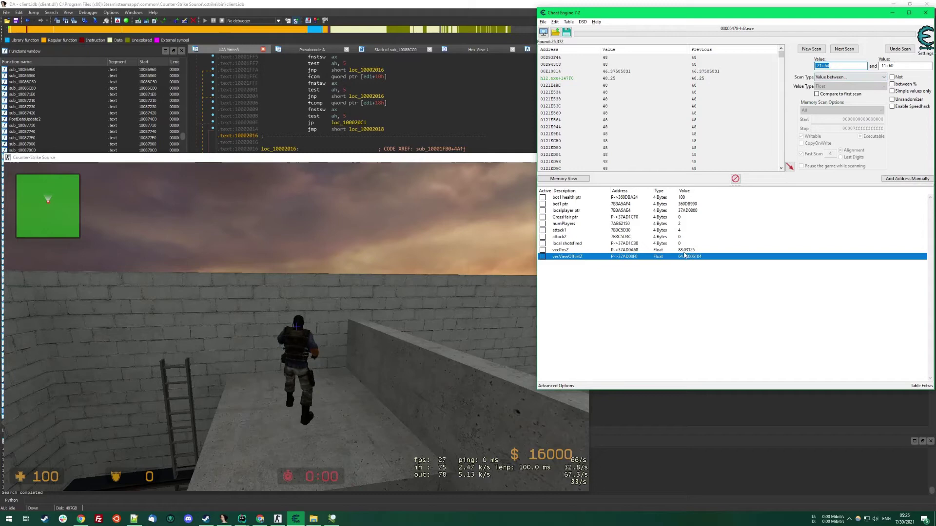
left_click(820, 65)
key("BackSpace")
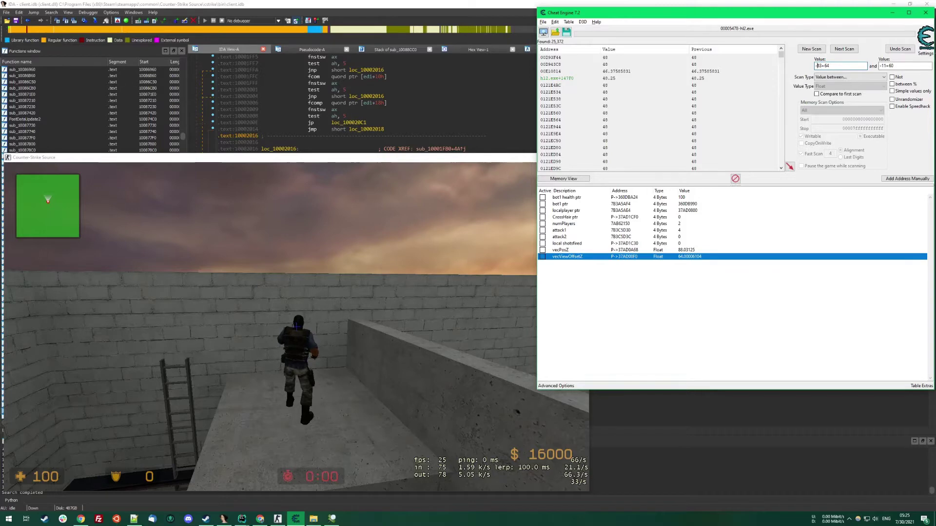
key("BackSpace")
left_click(883, 66)
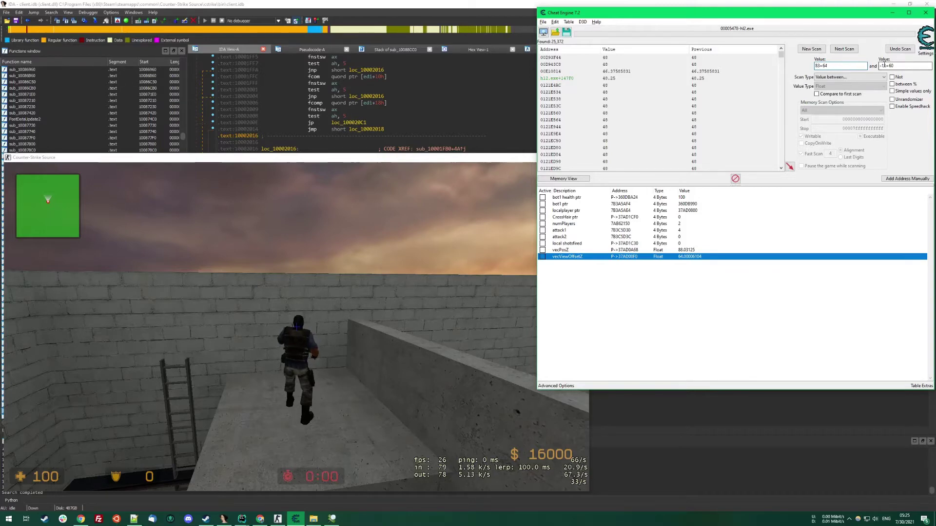
left_click_drag(880, 65, 887, 66)
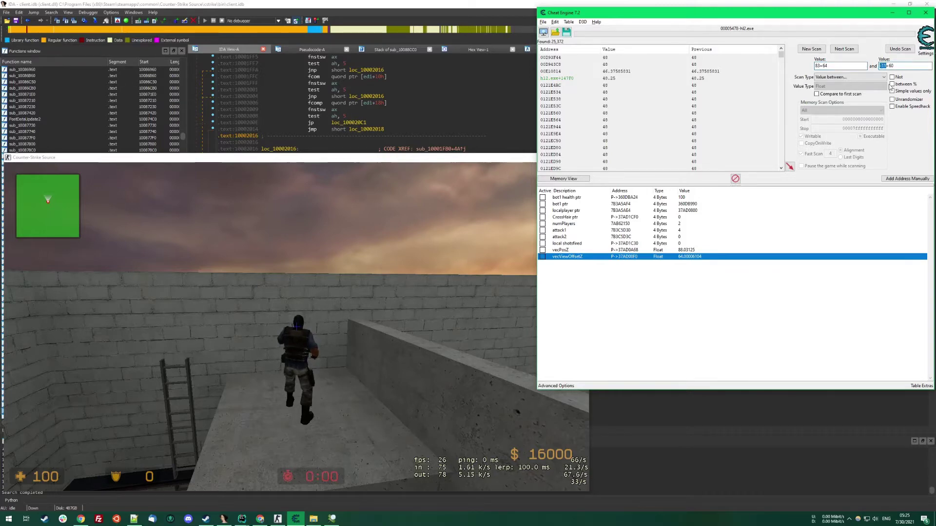
type("93")
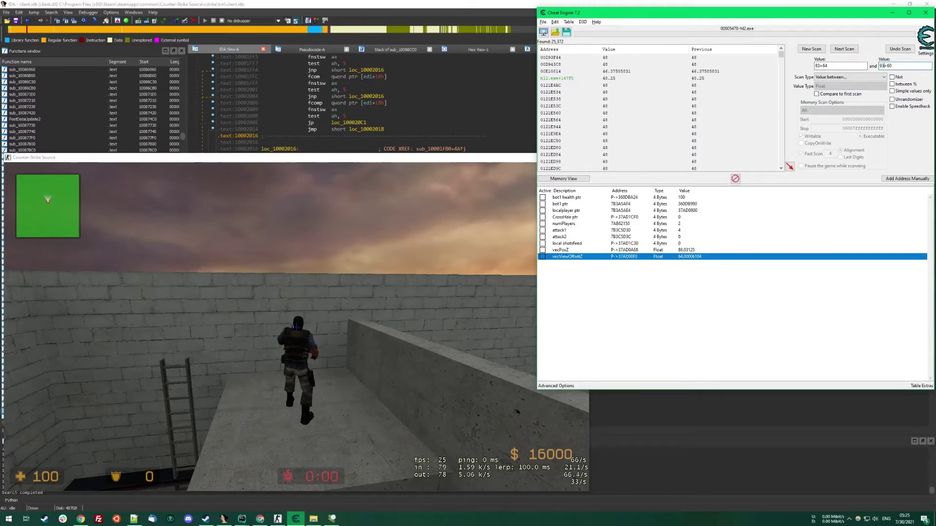
left_click(846, 49)
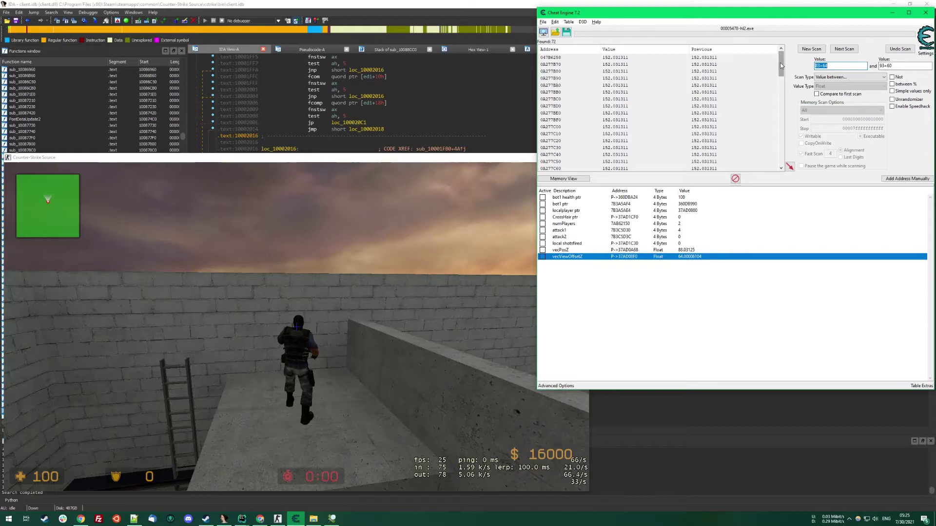
Examine the changing values at the end of the scan results, including address 37E29704, and compare them with the camera view in the game.
left_click_drag(780, 65, 779, 166)
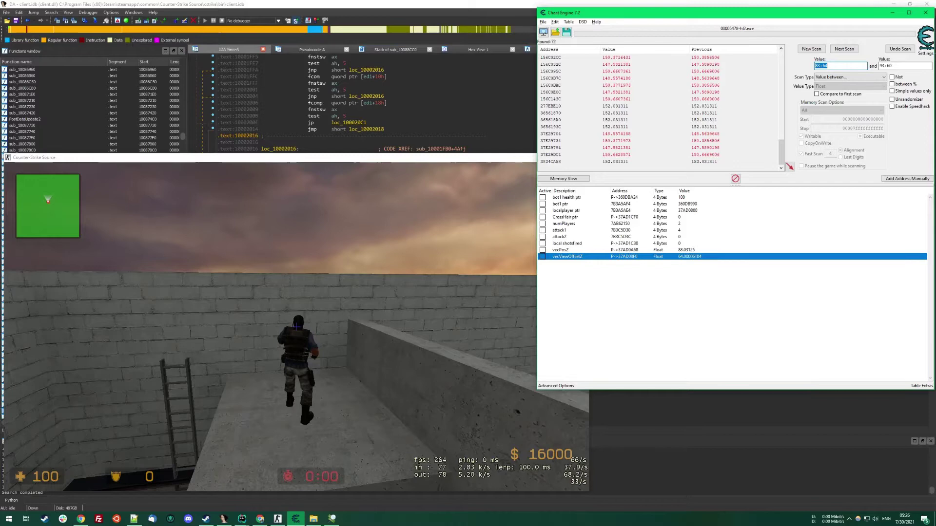
key("alt+Tab")
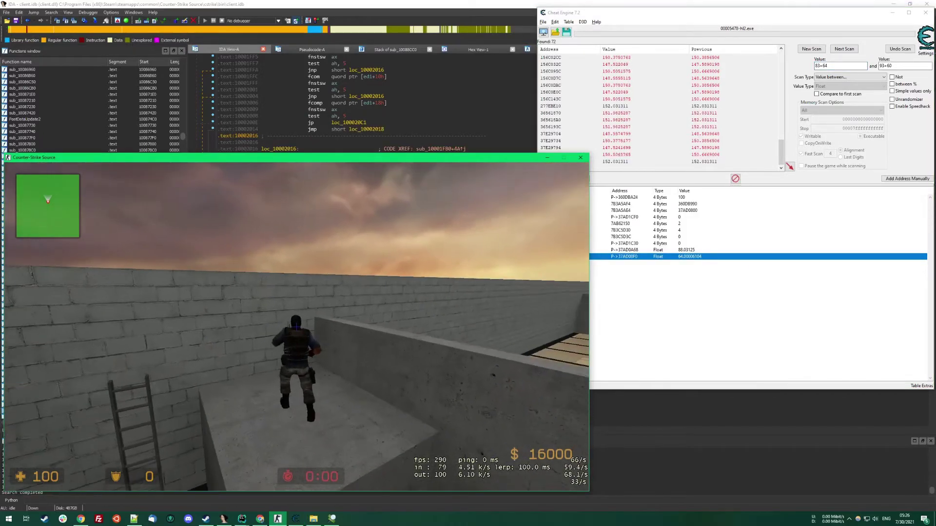
key("alt+Tab")
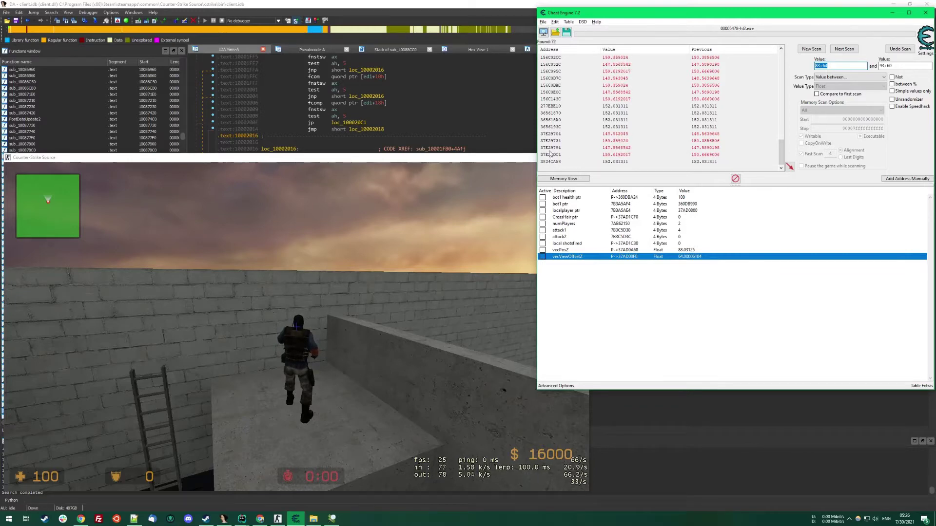
left_click(549, 135)
left_click(550, 155, "shift")
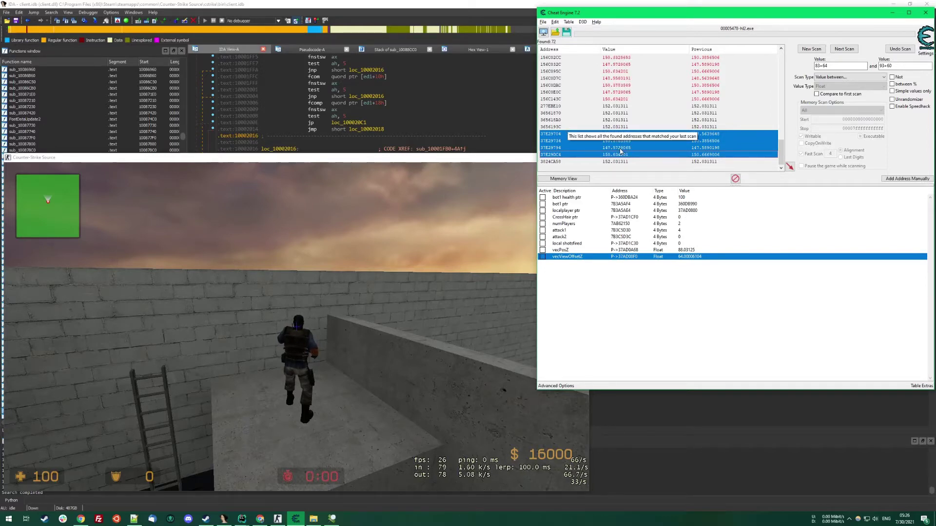
left_click(638, 144)
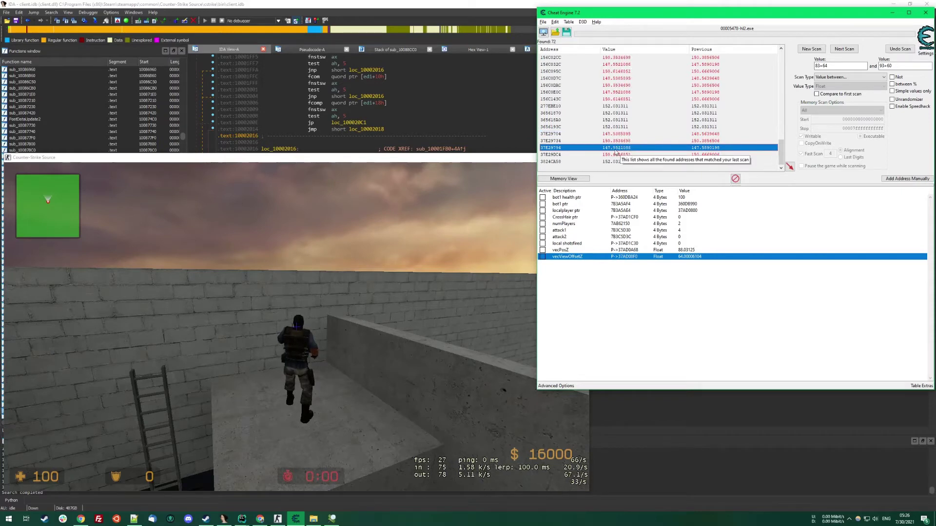
left_click(606, 135)
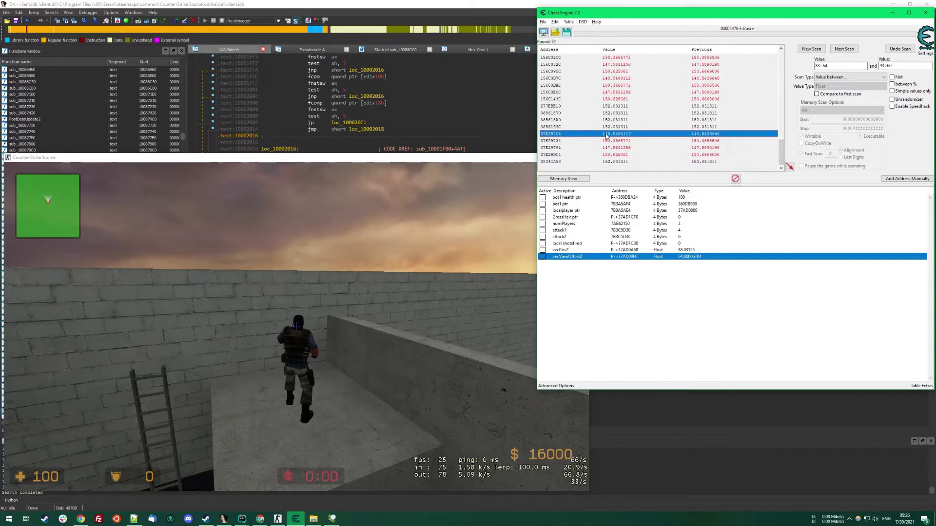
Browse the memory region at scan result 37E29DC4.
right_click(608, 136)
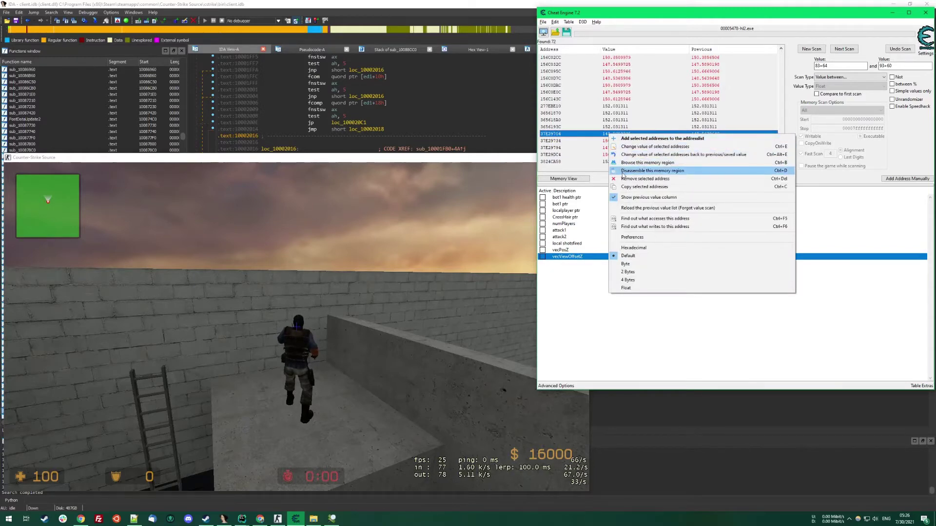
left_click(585, 141)
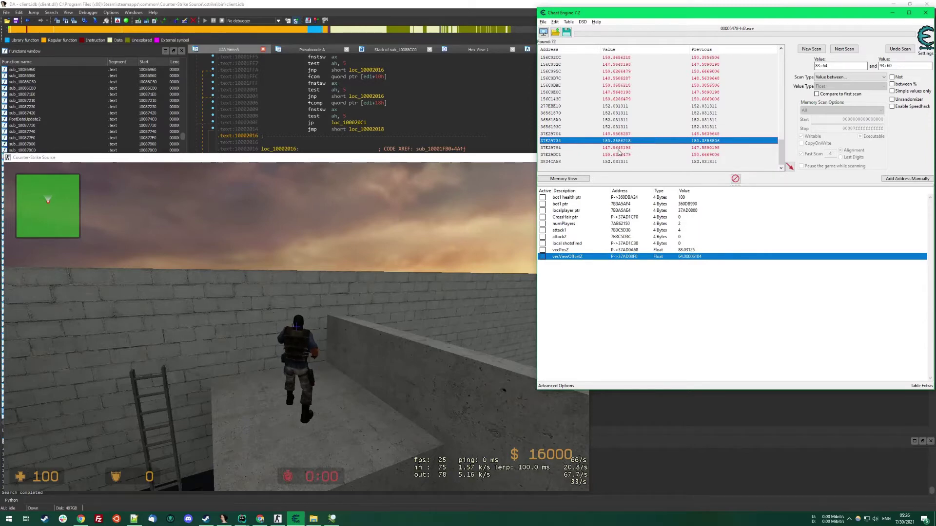
left_click(618, 155)
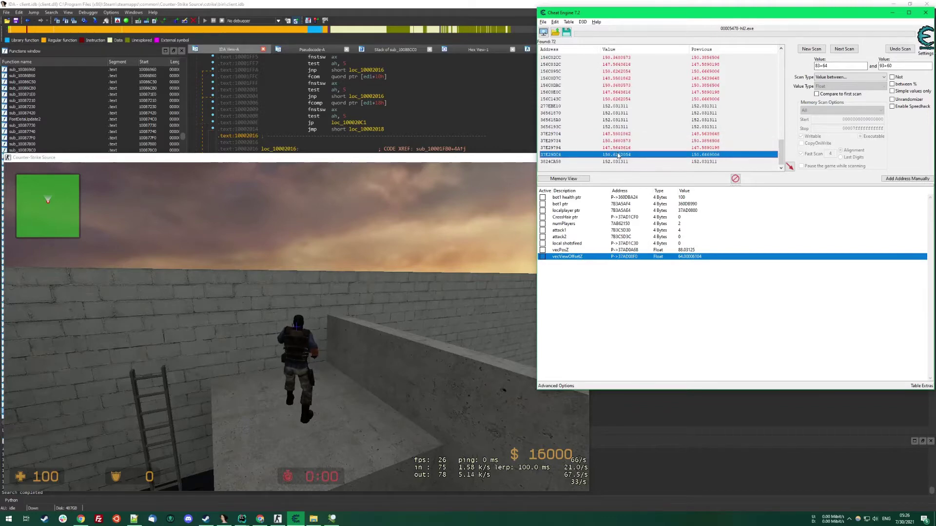
right_click(620, 155)
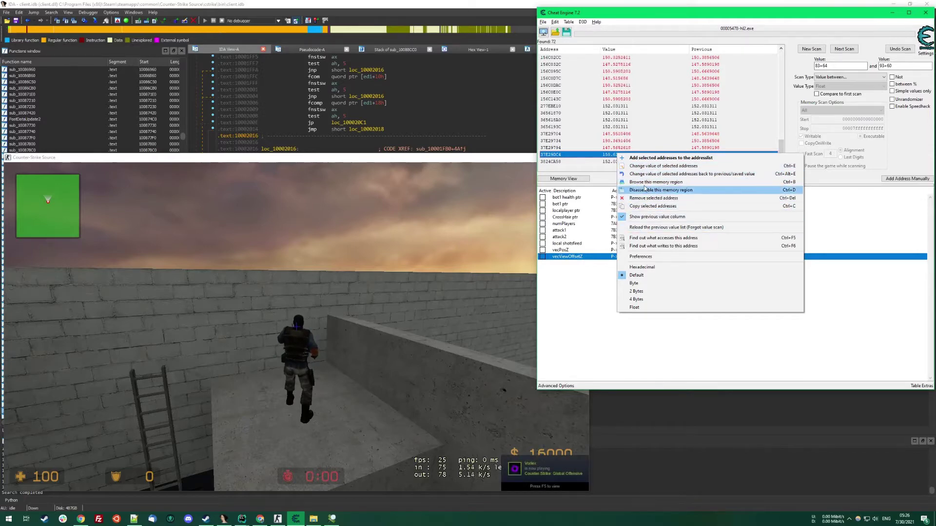
left_click(652, 183)
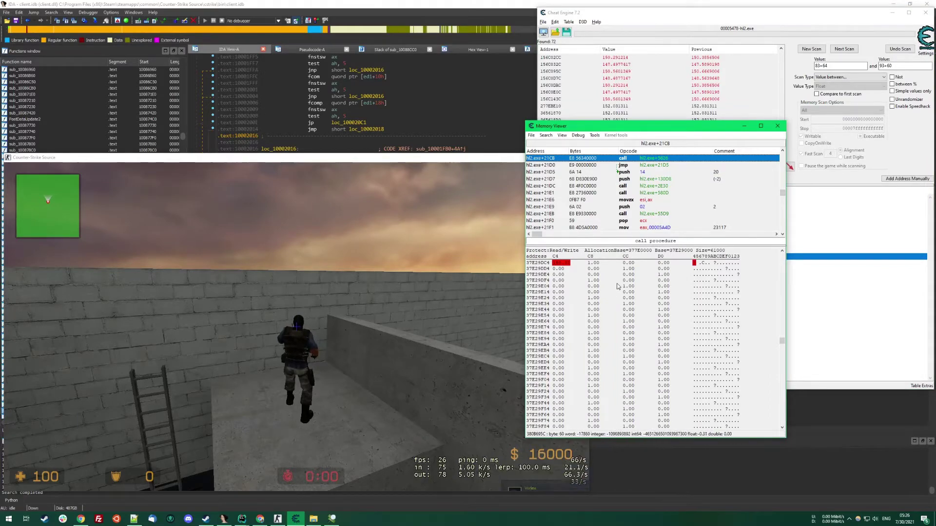
Examine the float values in memory before address 37E29DC4, back to where the block of changing values begins.
right_click(603, 268)
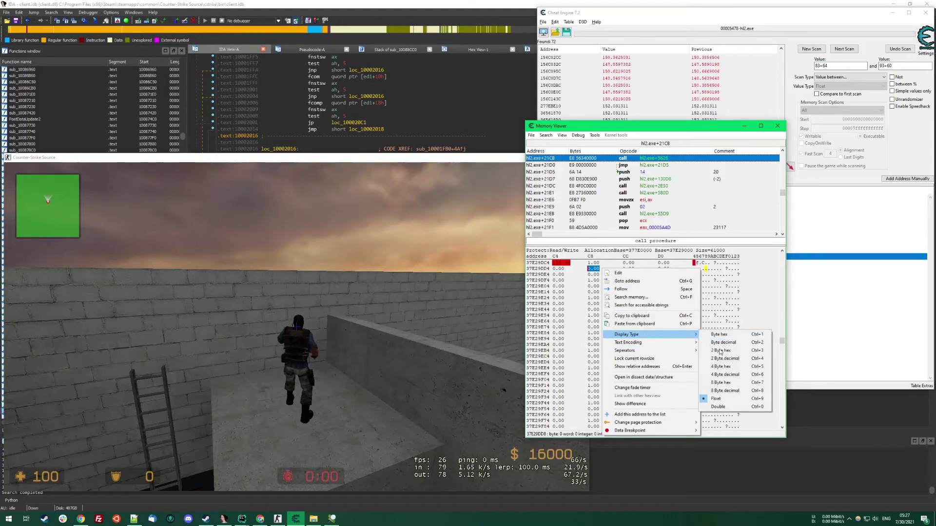
left_click(638, 317)
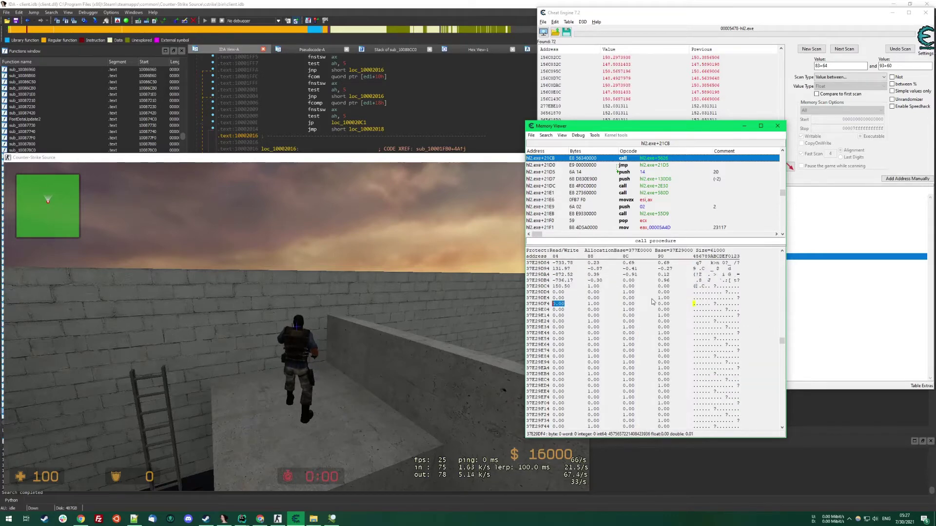
scroll(651, 306, "up", 3)
scroll(559, 303, "up", 5)
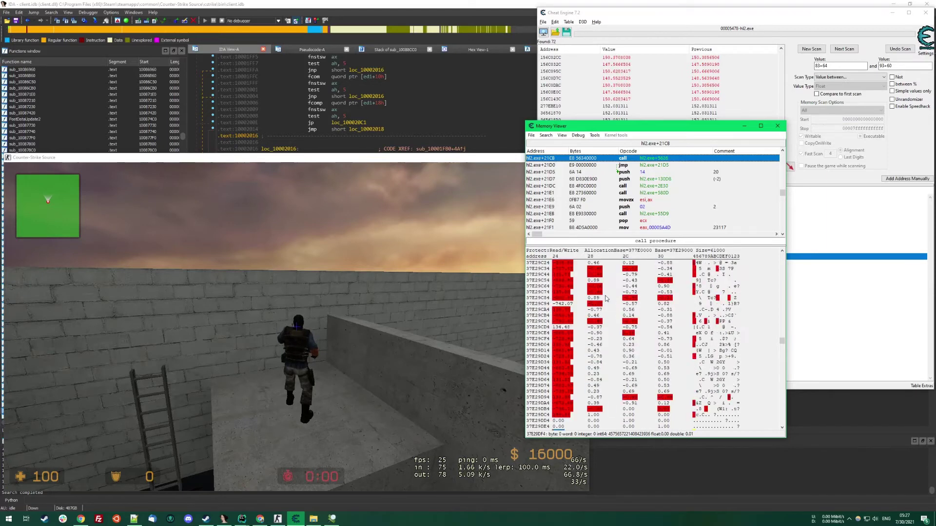
scroll(593, 316, "up", 4)
scroll(615, 315, "up", 1)
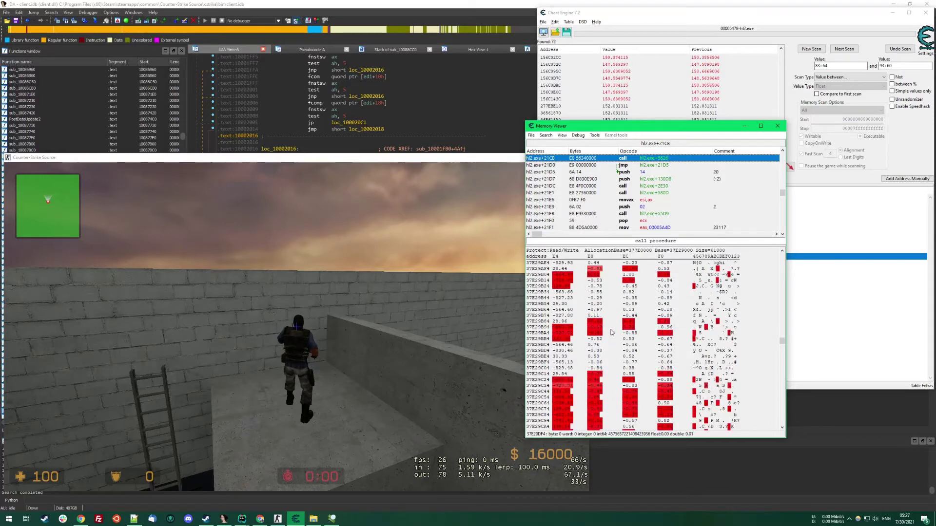
scroll(609, 339, "up", 3)
scroll(610, 338, "up", 3)
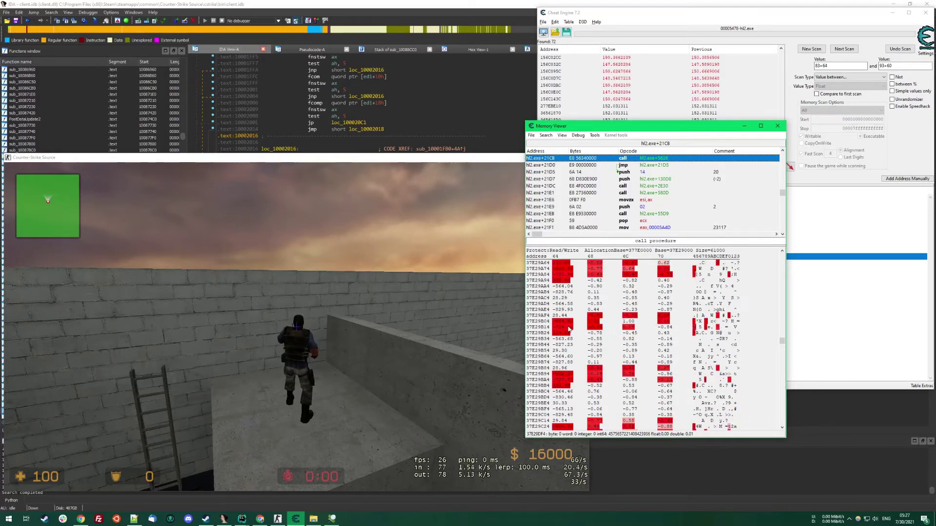
scroll(602, 314, "up", 8)
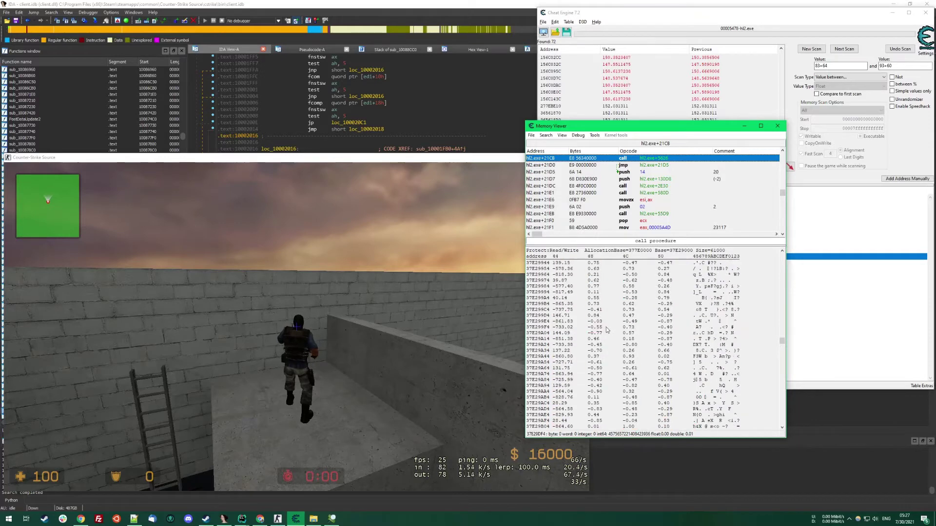
scroll(607, 331, "up", 7)
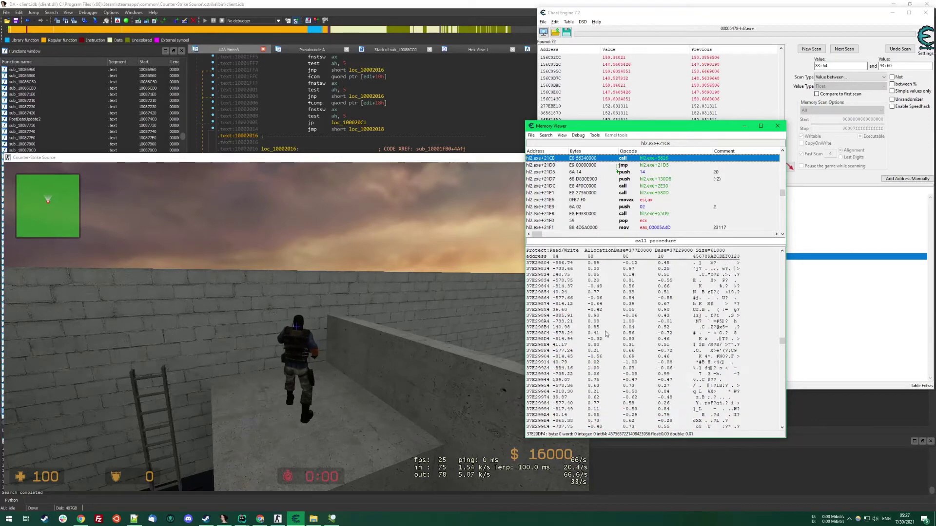
scroll(606, 336, "up", 8)
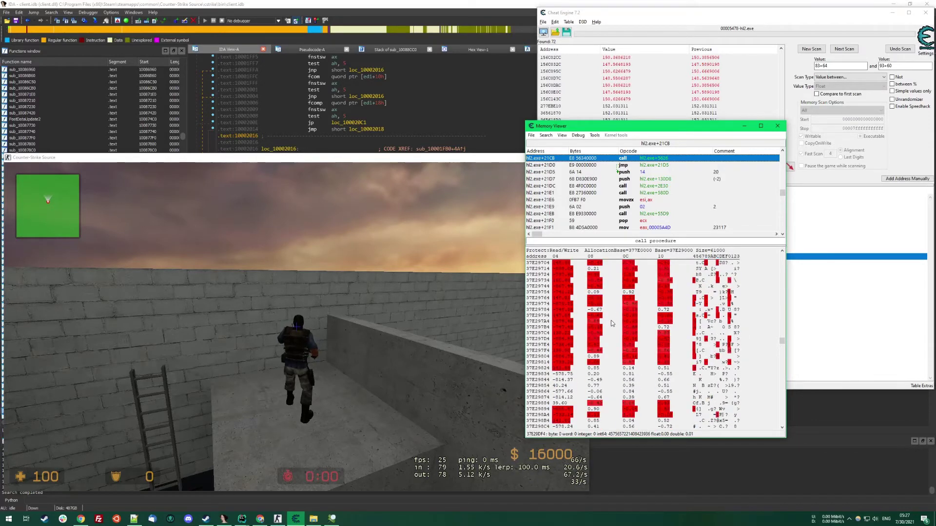
scroll(613, 326, "up", 10)
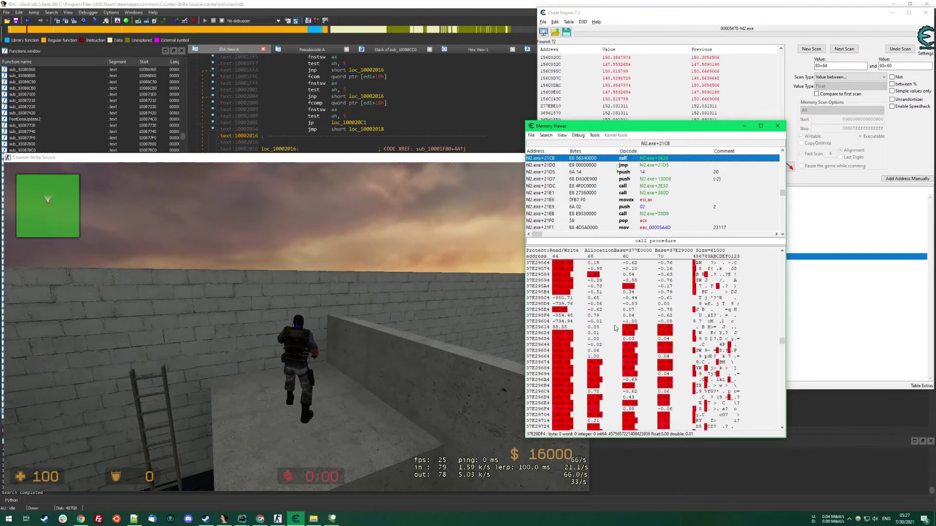
scroll(616, 329, "up", 4)
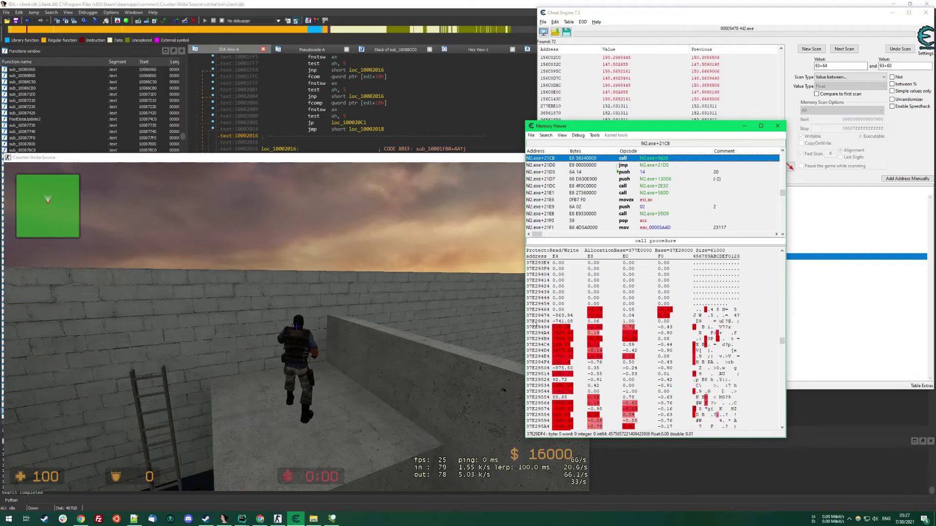
Switch to IDA and run a text search in the disassembly for m_nForceBone.
left_click(305, 3)
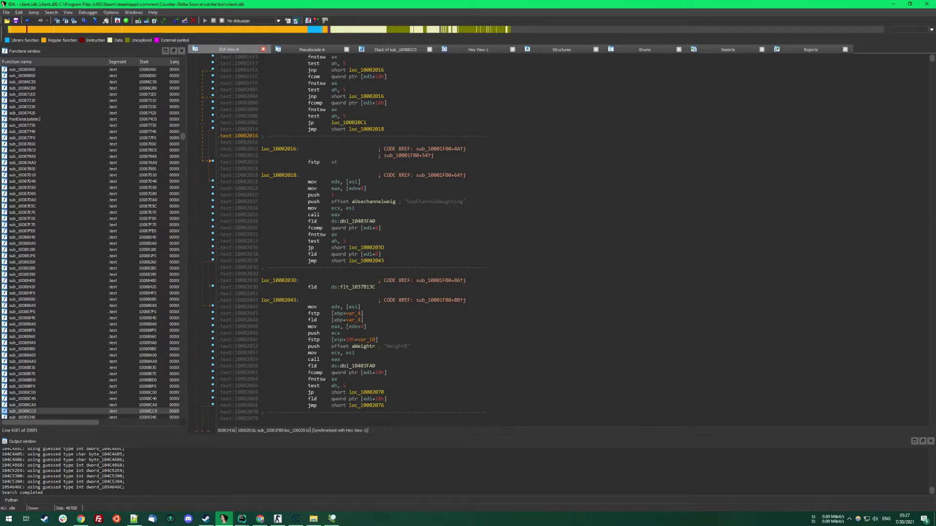
left_click(512, 148)
key("alt+t")
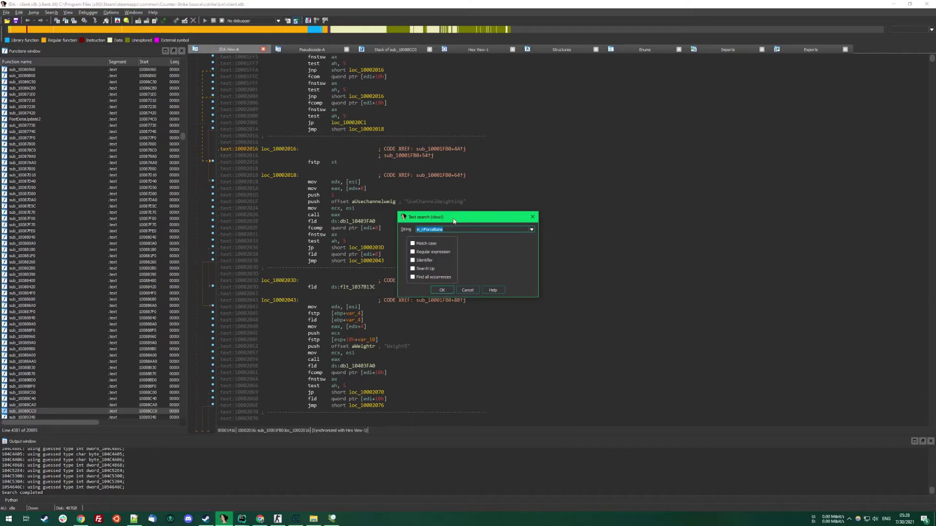
type("m_nForceBone")
left_click(443, 290)
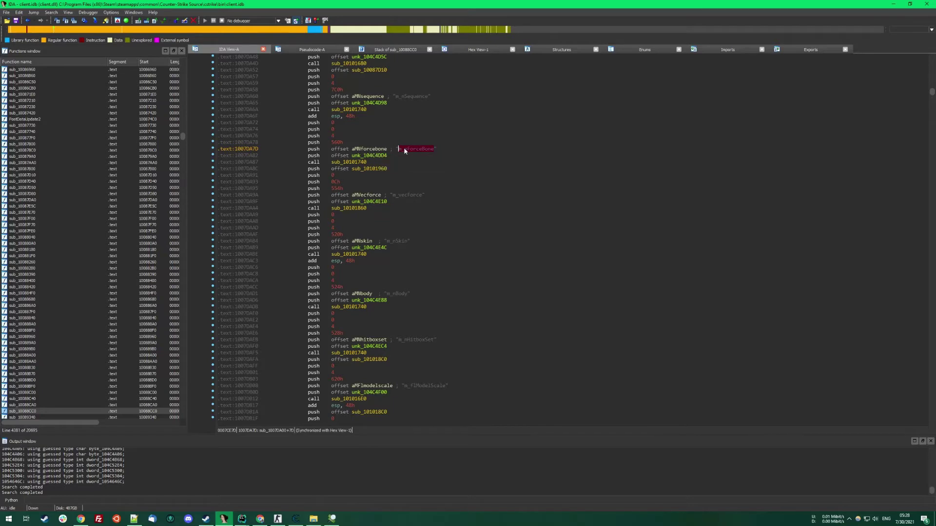
List the cross-references to the m_nForceBone string and go to the first one, in sub_1007DA00.
double_click(373, 148)
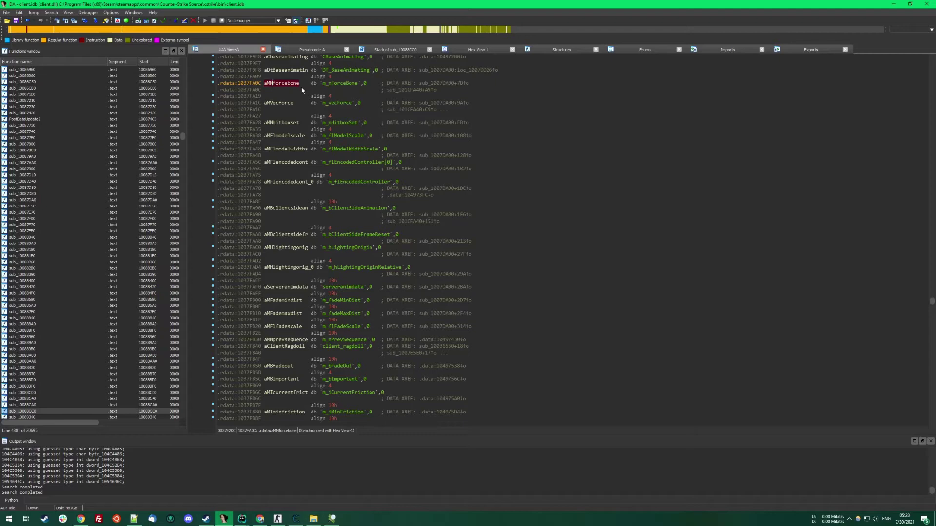
key("x")
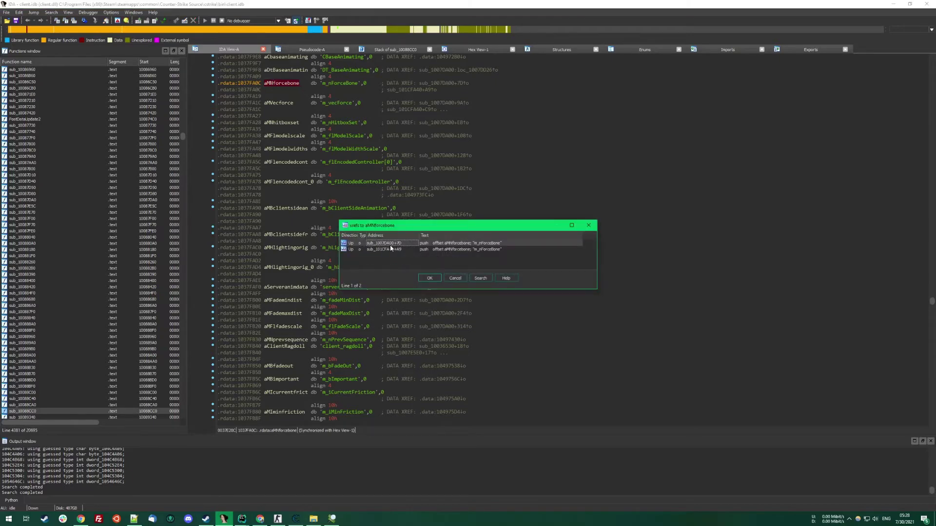
double_click(390, 244)
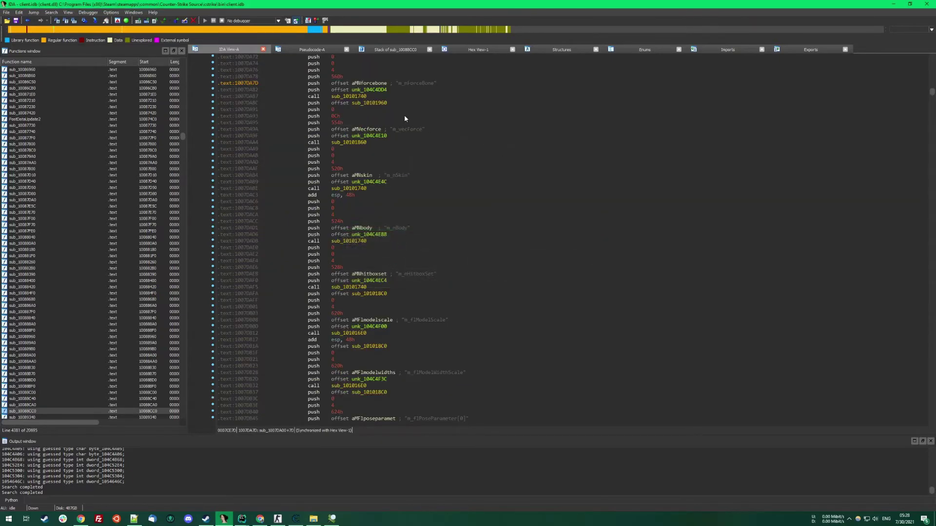
Highlight the offset value pushed just before the m_nForceBone string.
left_click(338, 77)
left_click_drag(399, 83, 435, 84)
left_click(337, 77)
left_click_drag(343, 77, 336, 77)
left_click(336, 77)
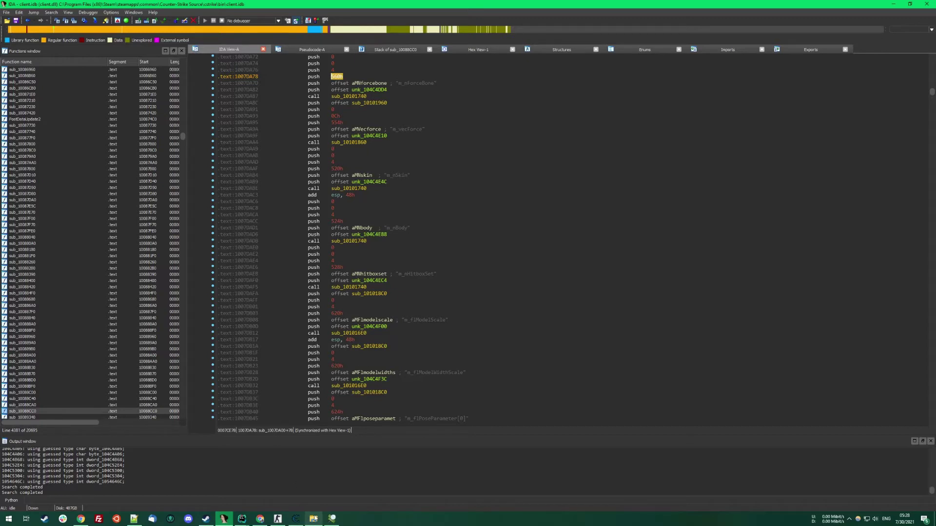
Bring ReClass.NET up beside Cheat Engine, and move Cheat Engine's Memory Viewer aside to select the localplayer ptr entry.
mouse_move(315, 521)
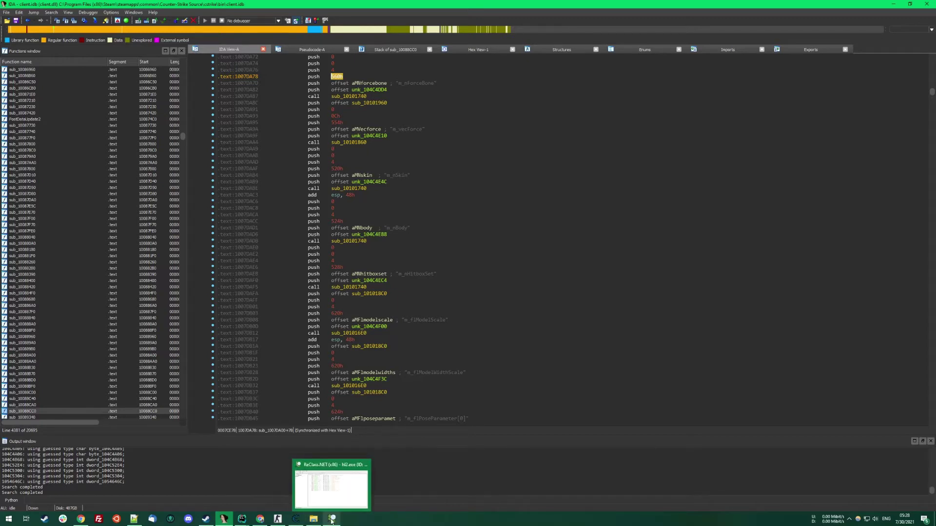
left_click(332, 519)
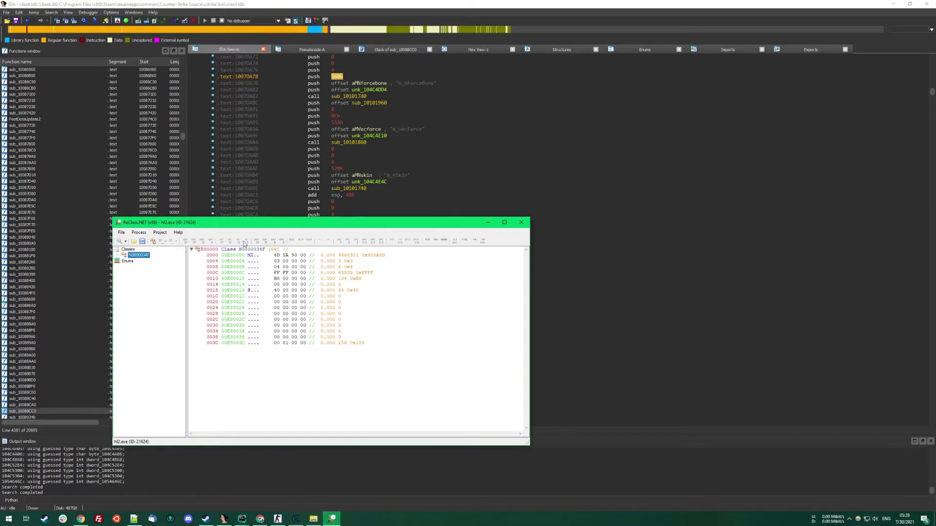
left_click_drag(247, 223, 155, 163)
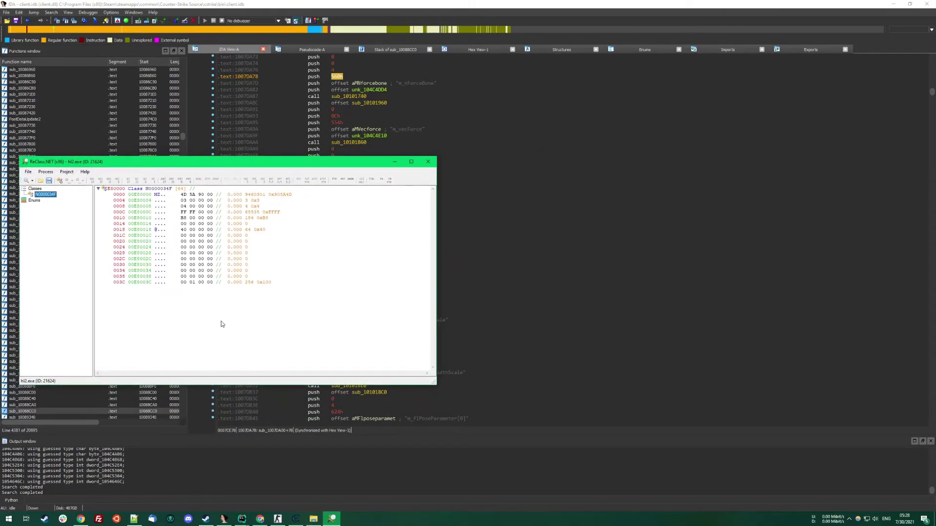
left_click(296, 519)
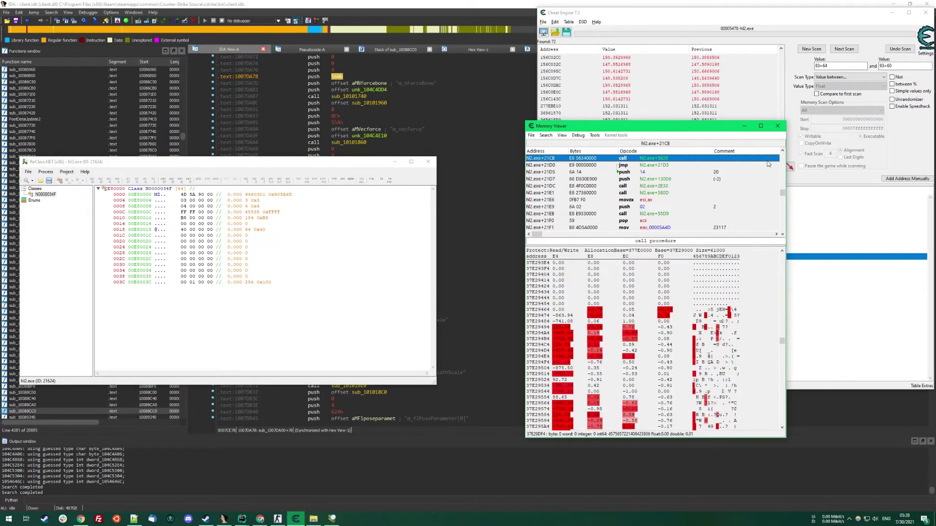
left_click_drag(633, 126, 689, 305)
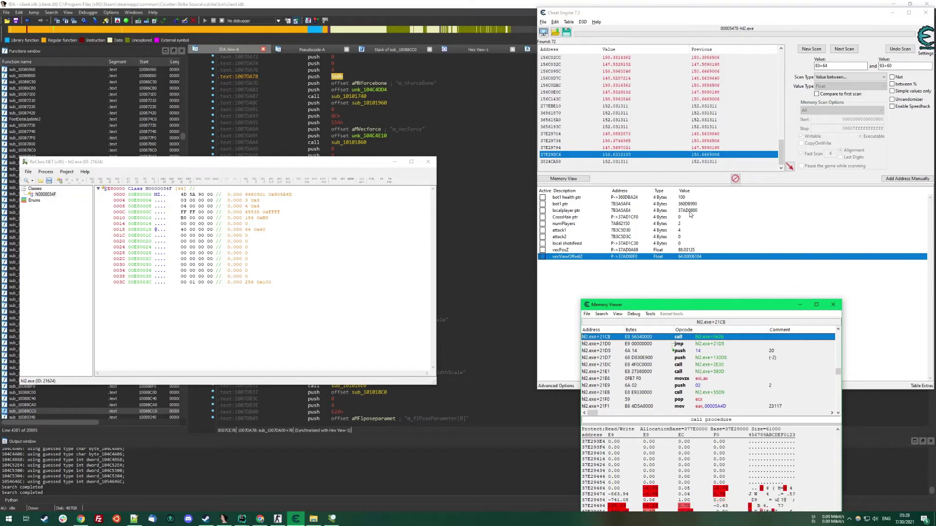
left_click(689, 212)
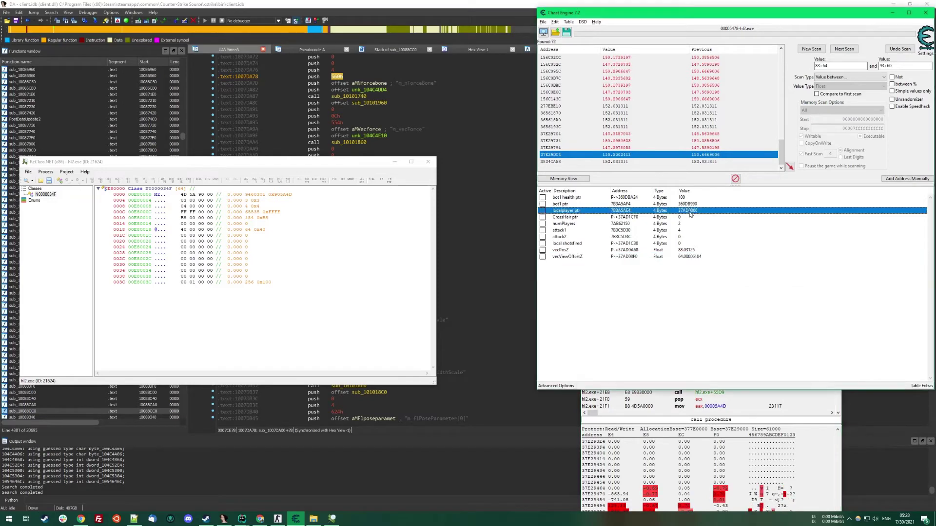
In ReClass.NET, set the class's base address to the local player's address, 37AD0800.
left_click(131, 191)
left_click(27, 172)
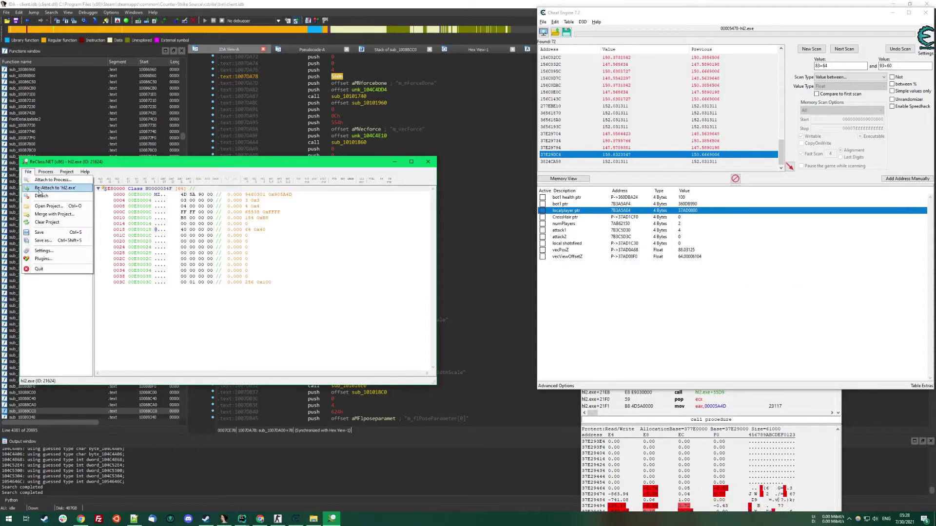
left_click(115, 192)
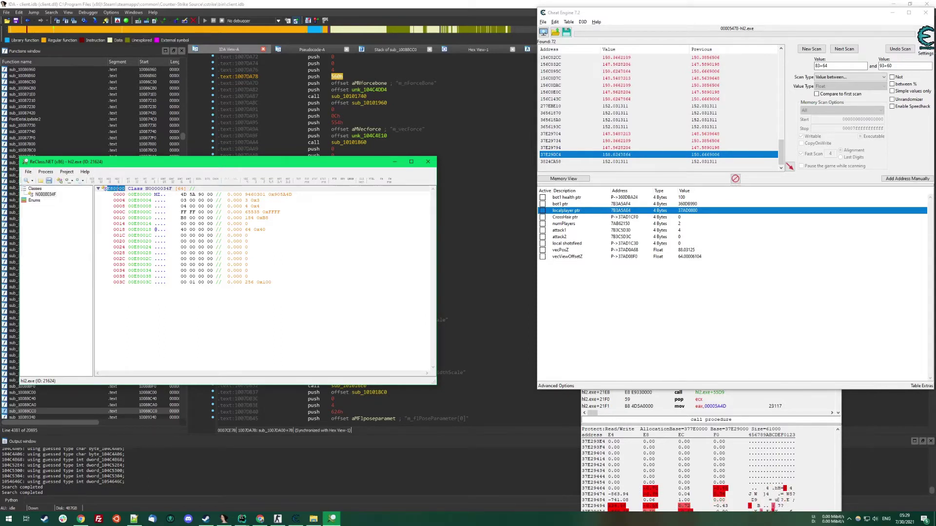
type("37Ad0")
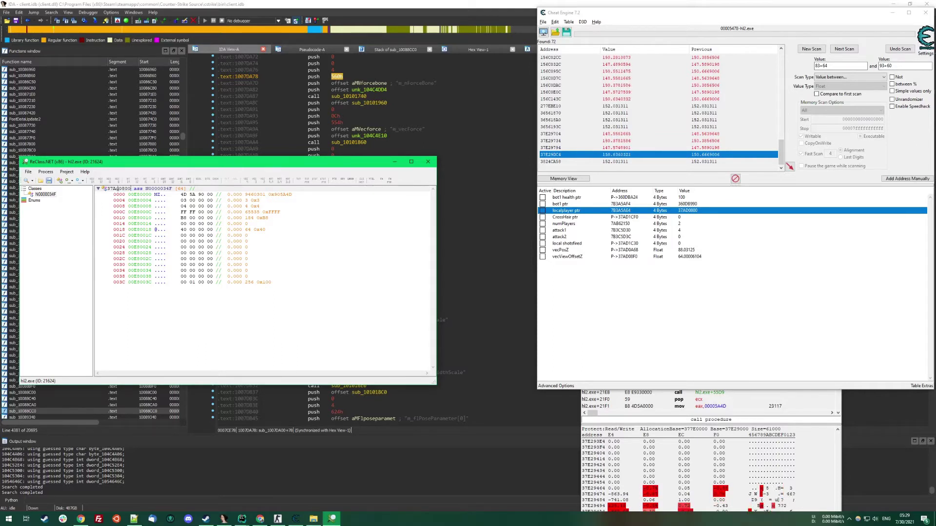
key("Return")
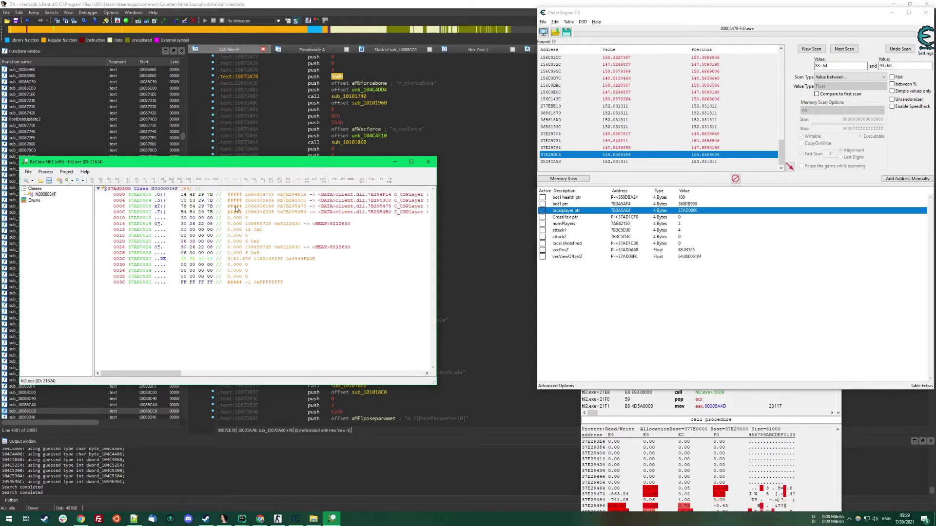
Add 2048 bytes to the class and reposition the ReClass.NET window.
right_click(214, 242)
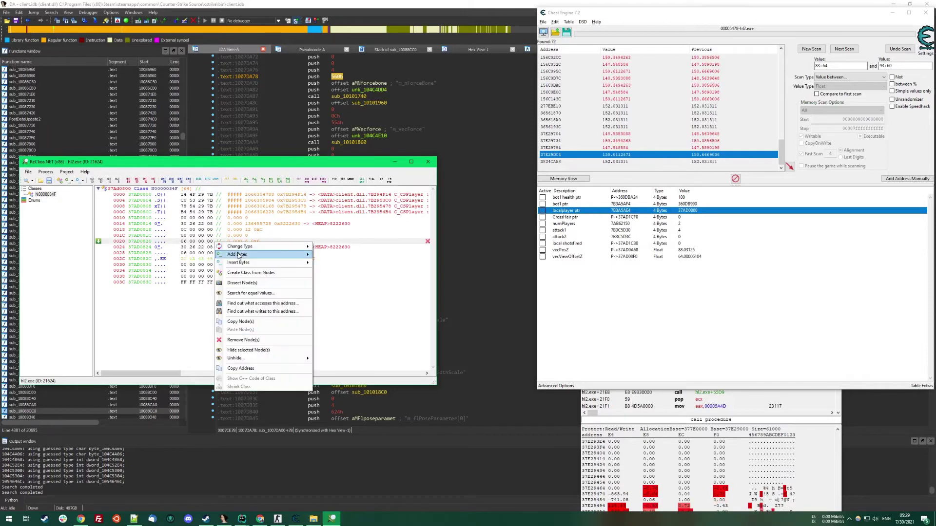
mouse_move(305, 255)
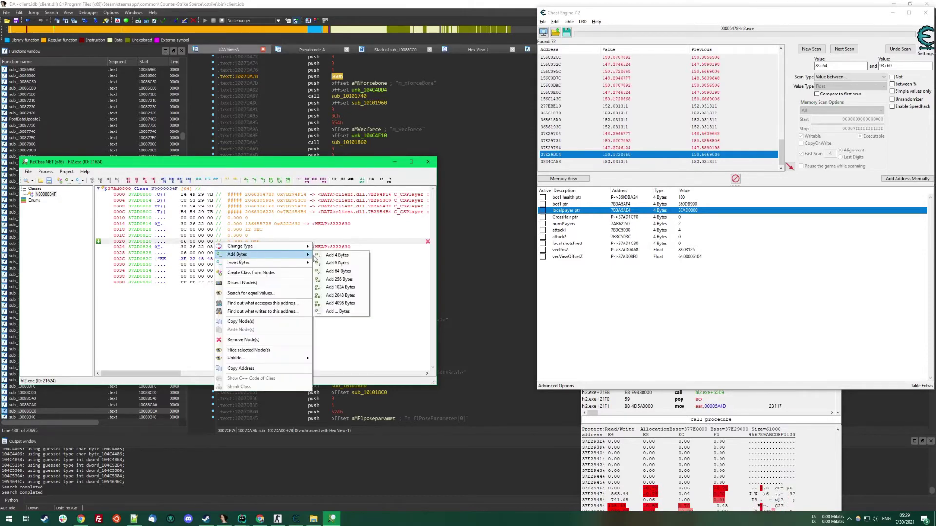
left_click(341, 295)
left_click_drag(289, 165, 339, 138)
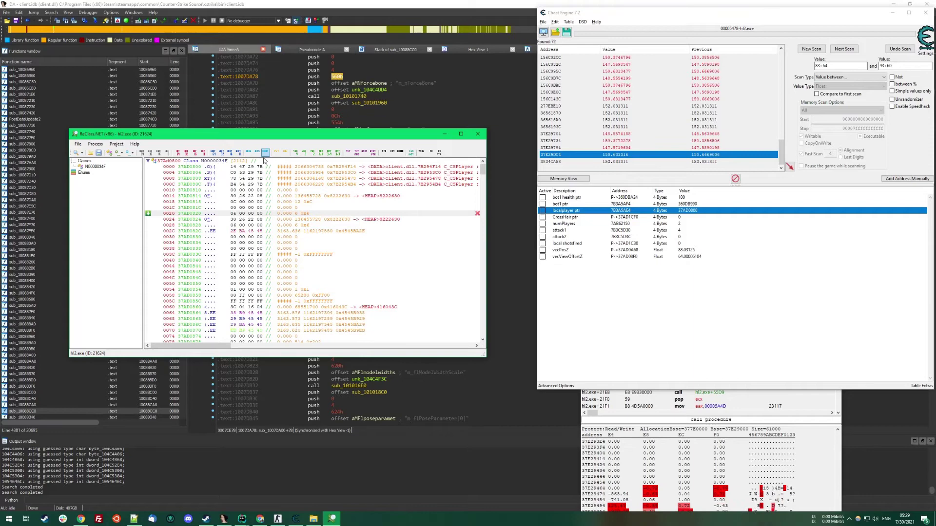
Find offset 0560, the m_nForceBone location, in the ReClass.NET class listing and select its row.
scroll(204, 254, "down", 15)
scroll(204, 253, "down", 20)
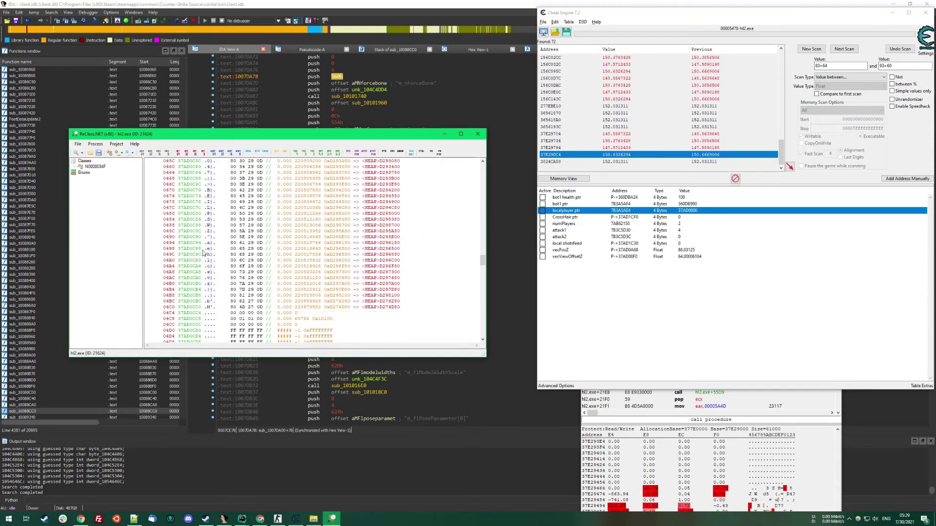
scroll(173, 241, "up", 5)
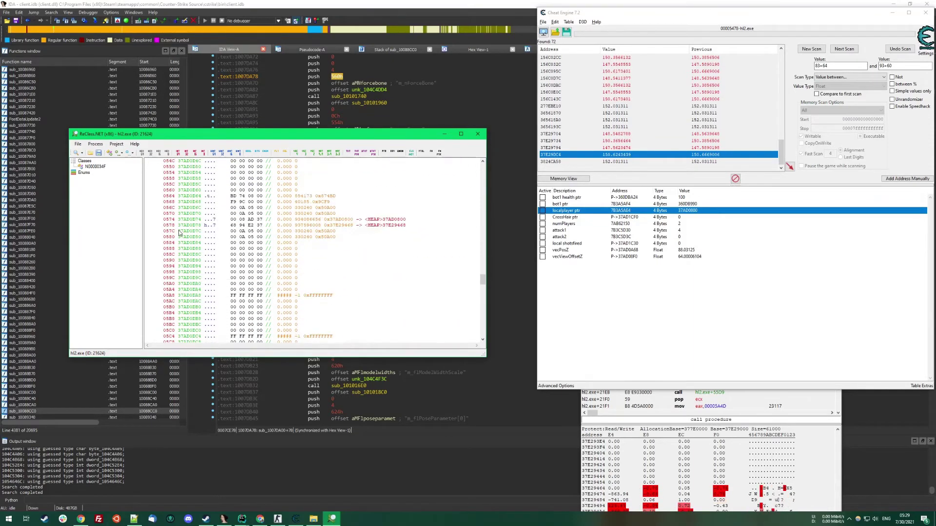
scroll(180, 205, "up", 1)
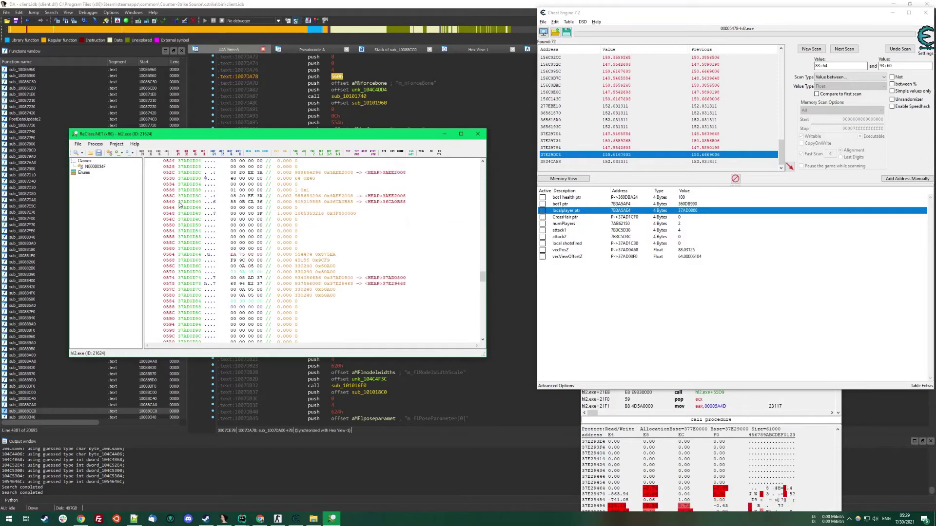
left_click(176, 249)
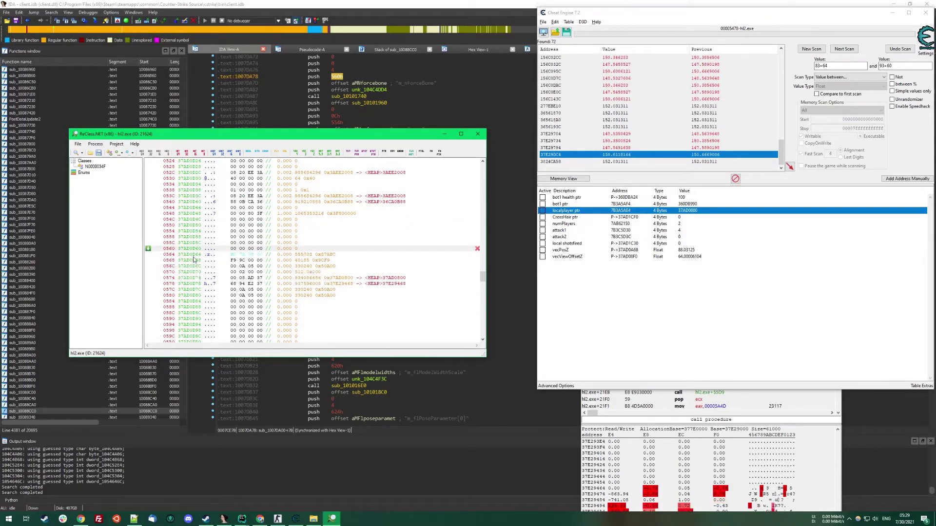
Place Cheat Engine's Memory Viewer beside ReClass.NET and examine the start of the bone data against the heap pointers after 0560.
mouse_move(259, 275)
left_click(804, 414)
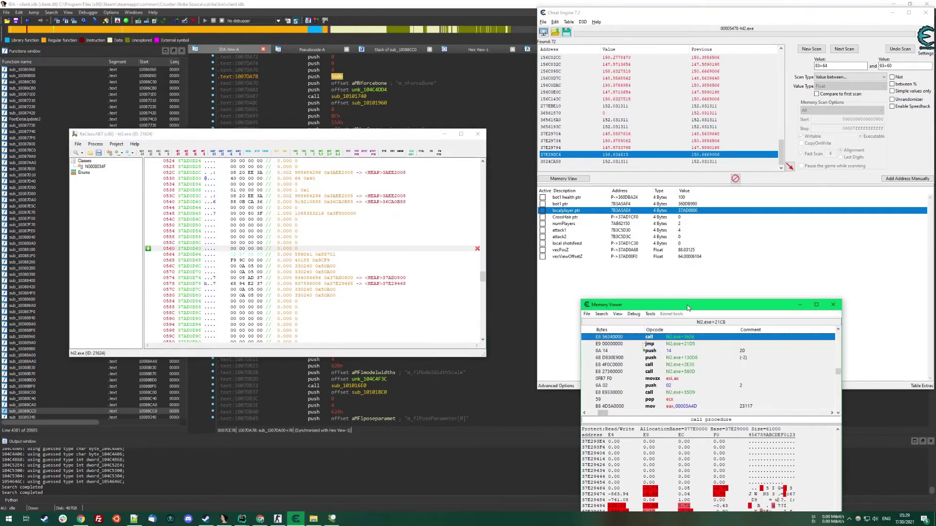
left_click_drag(682, 305, 642, 139)
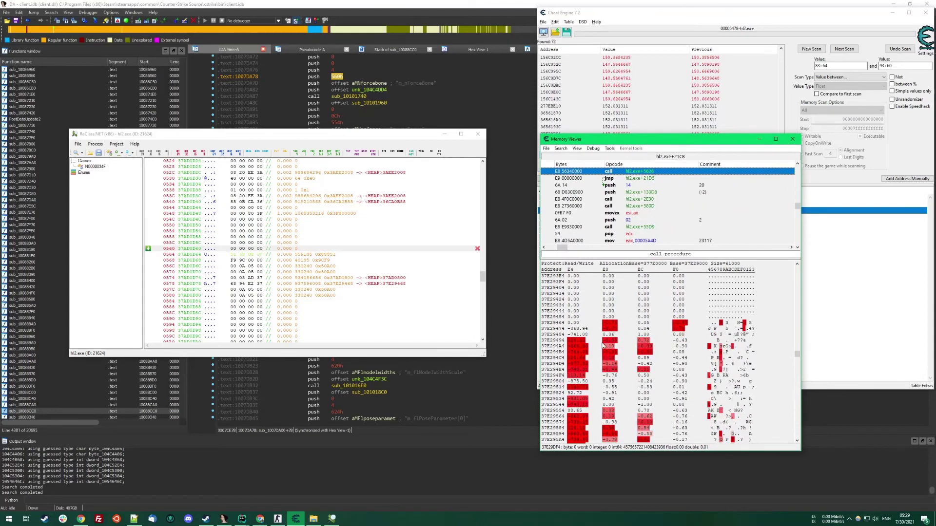
scroll(609, 341, "down", 2)
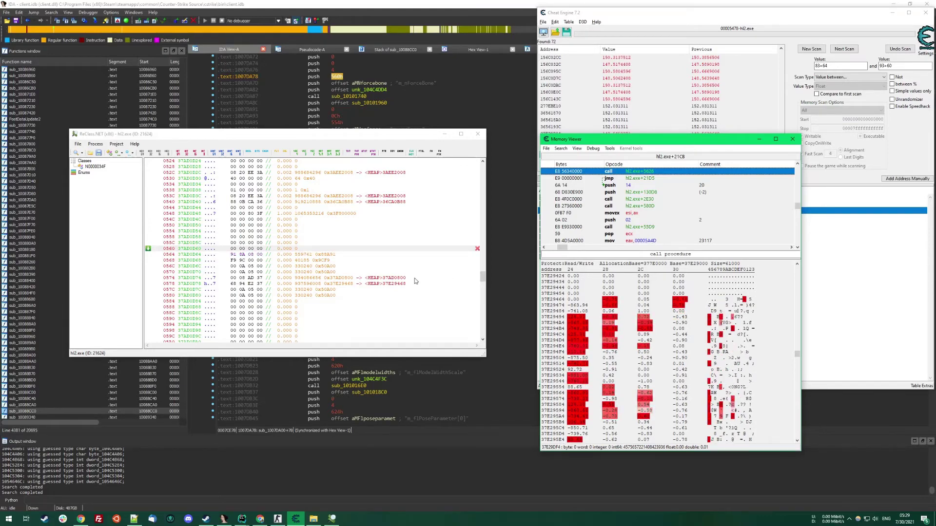
Change the field at offset 0578 to a pointer to an array of 20 Matrix 3x4 entries.
left_click(390, 283)
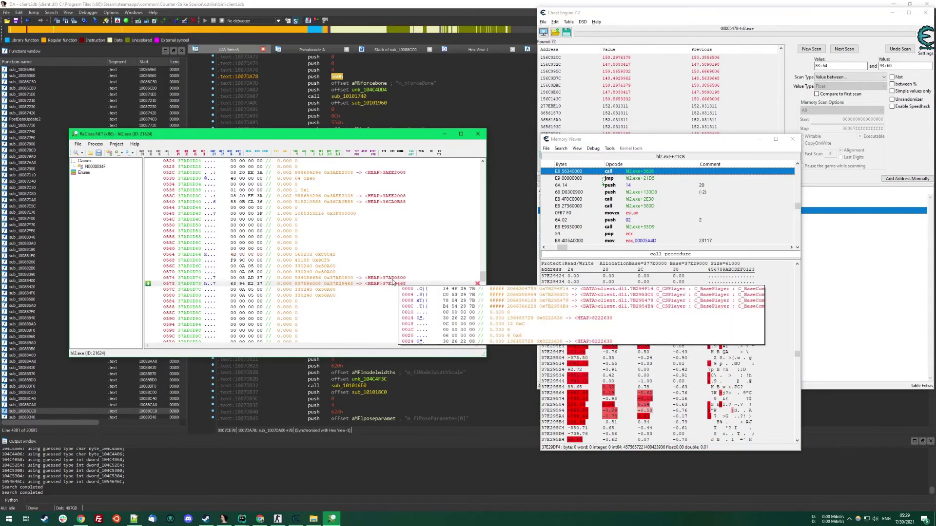
mouse_move(389, 287)
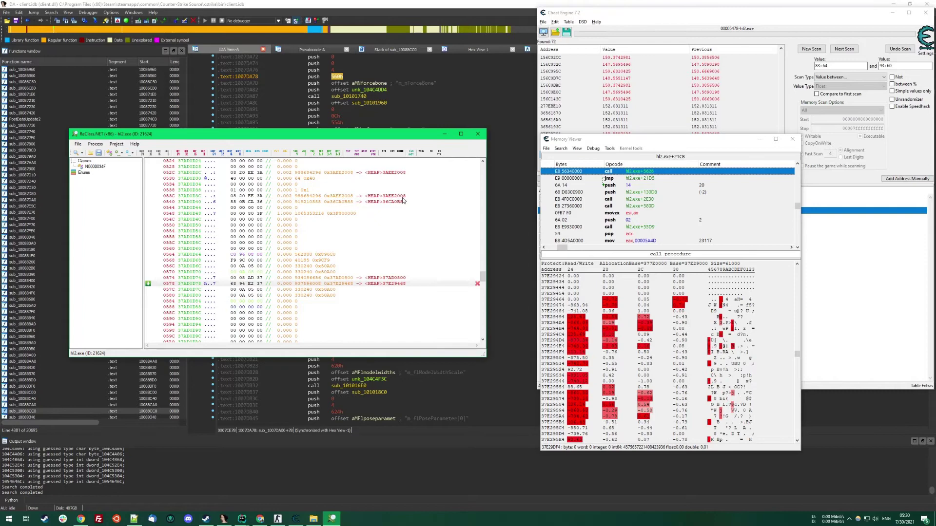
left_click(384, 153)
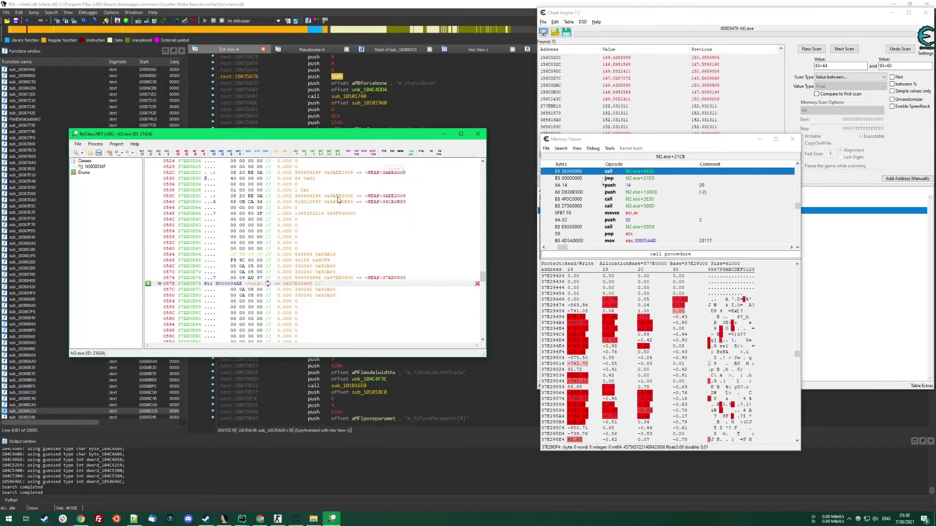
left_click(267, 285)
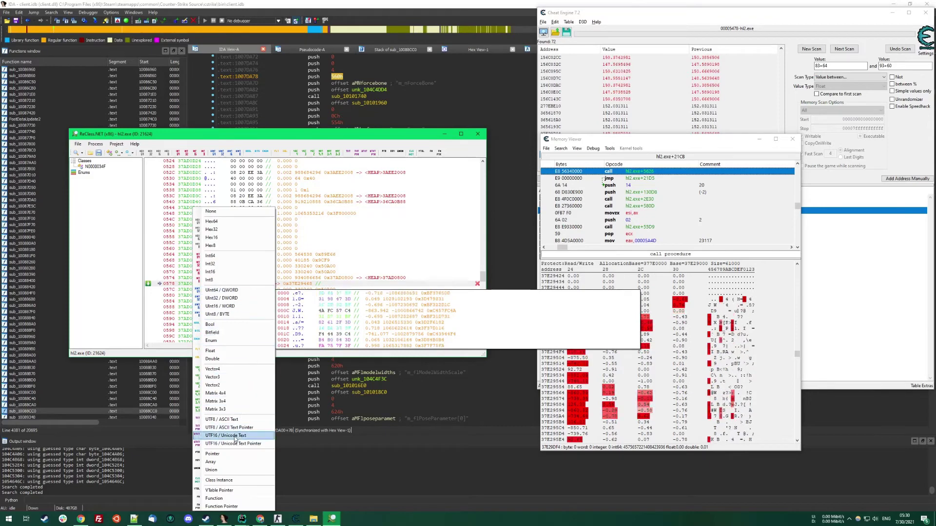
left_click(229, 464)
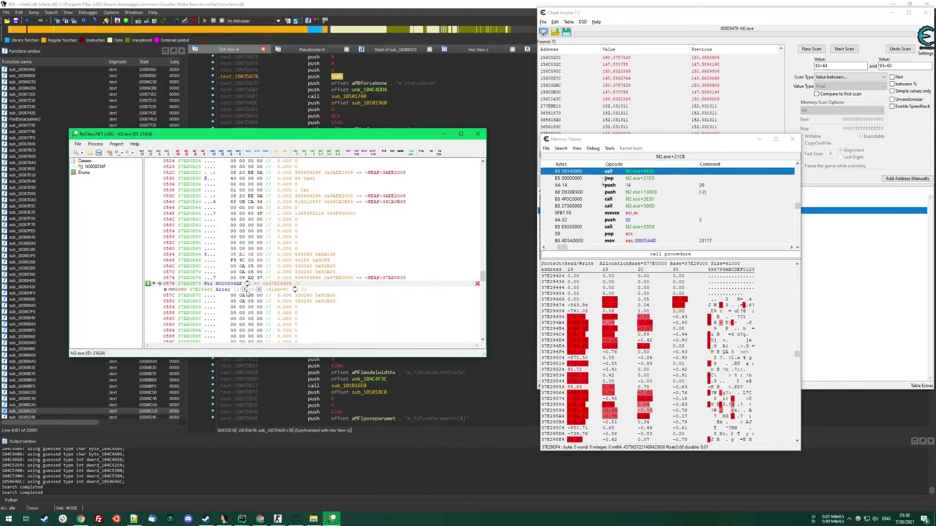
left_click(295, 290)
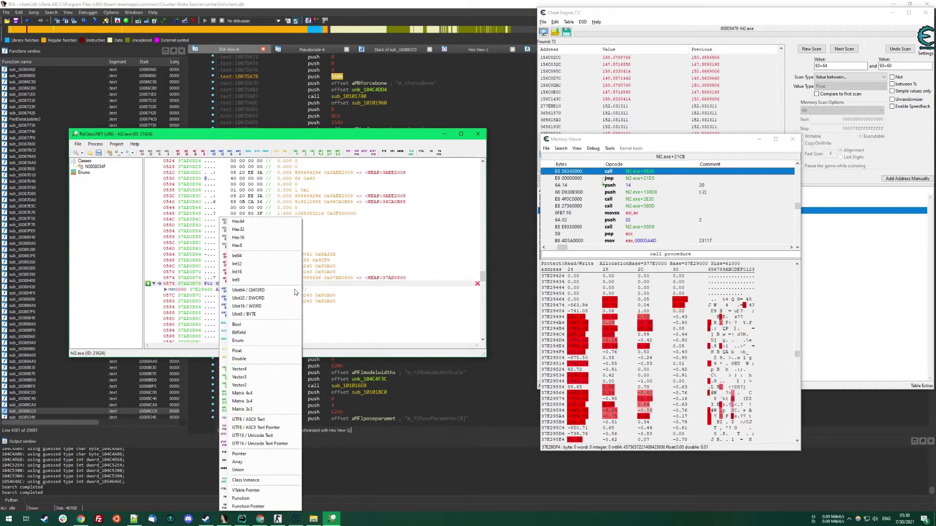
left_click(258, 403)
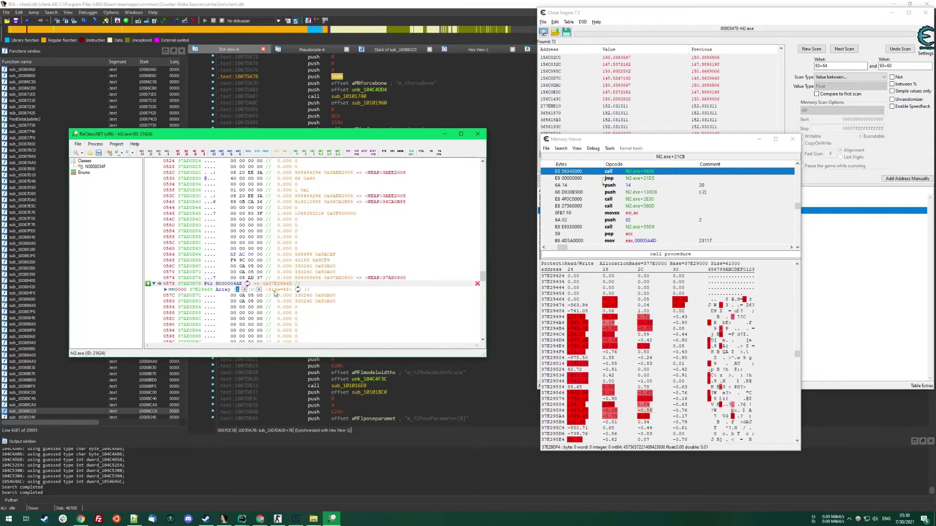
key("Return")
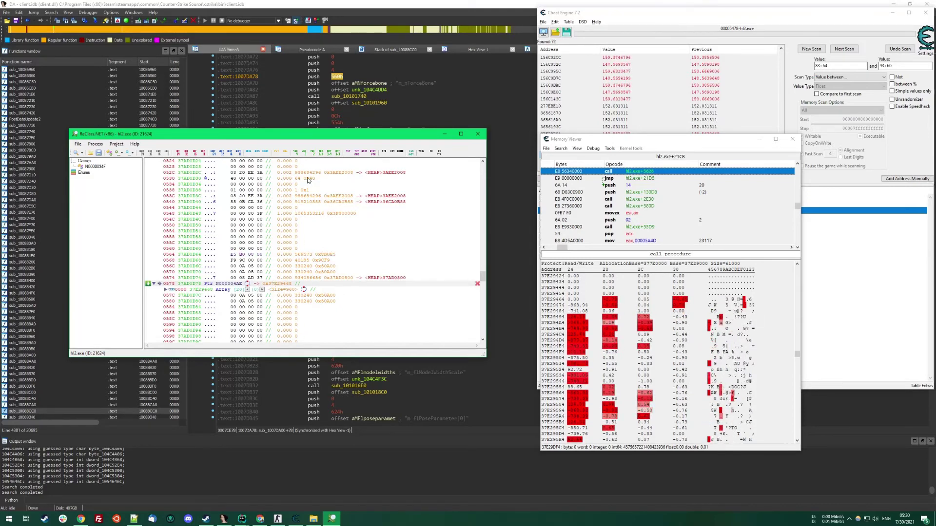
Enlarge the ReClass.NET window, expand the matrix array under offset 0578 and show the element at index 14.
left_click_drag(294, 136, 304, 70)
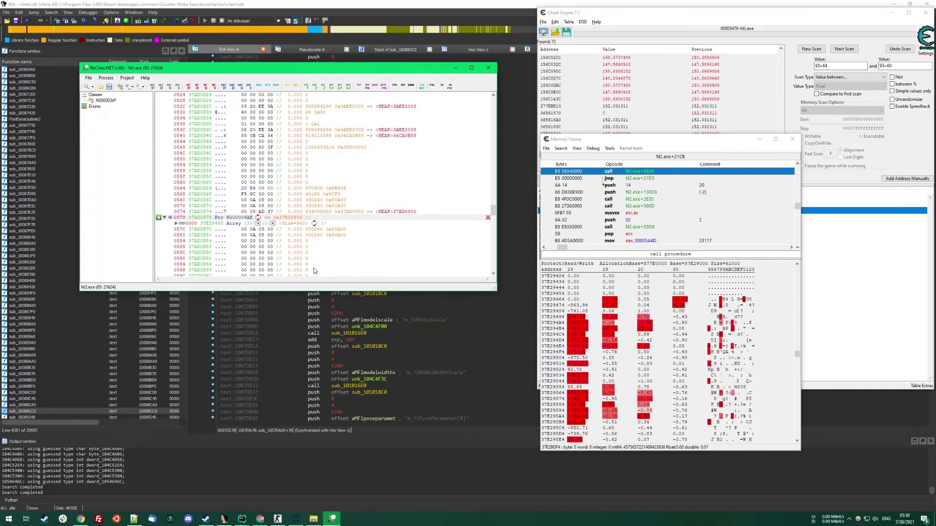
left_click_drag(325, 291, 319, 441)
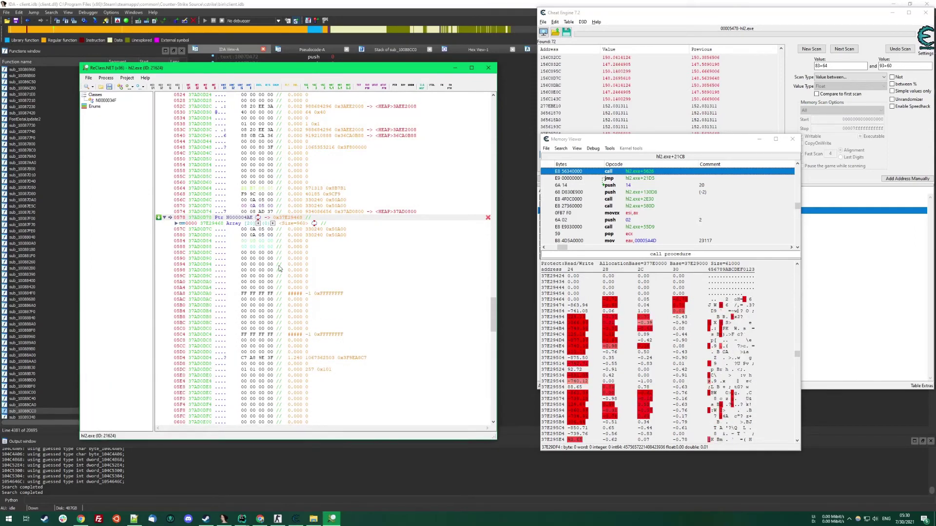
left_click(177, 224)
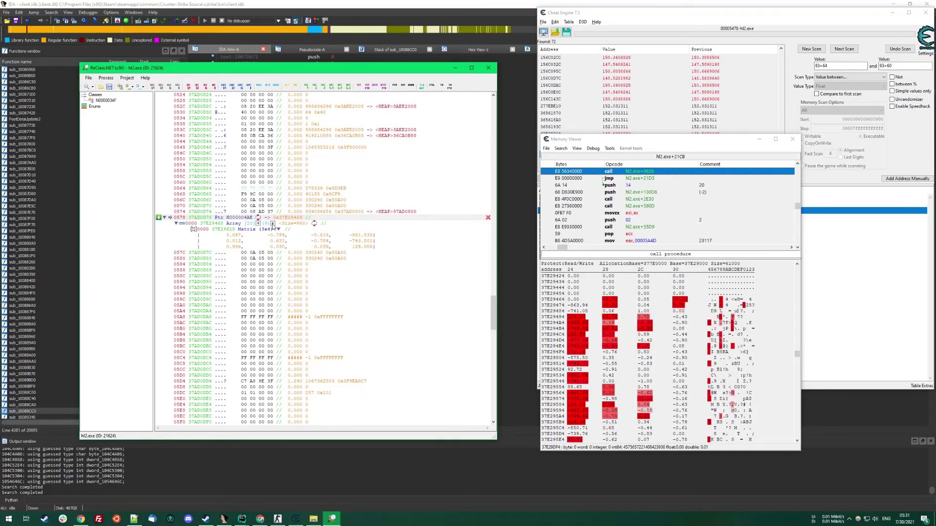
left_click(273, 224)
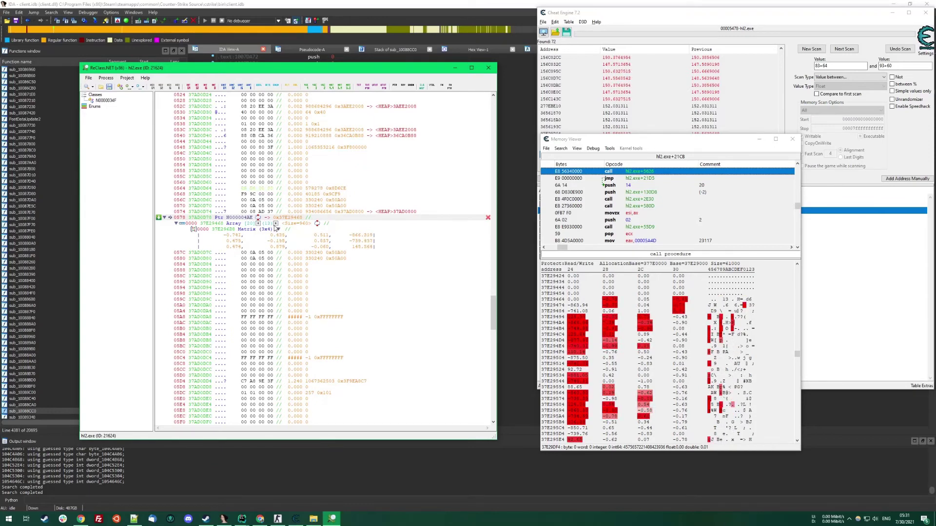
left_click(275, 224)
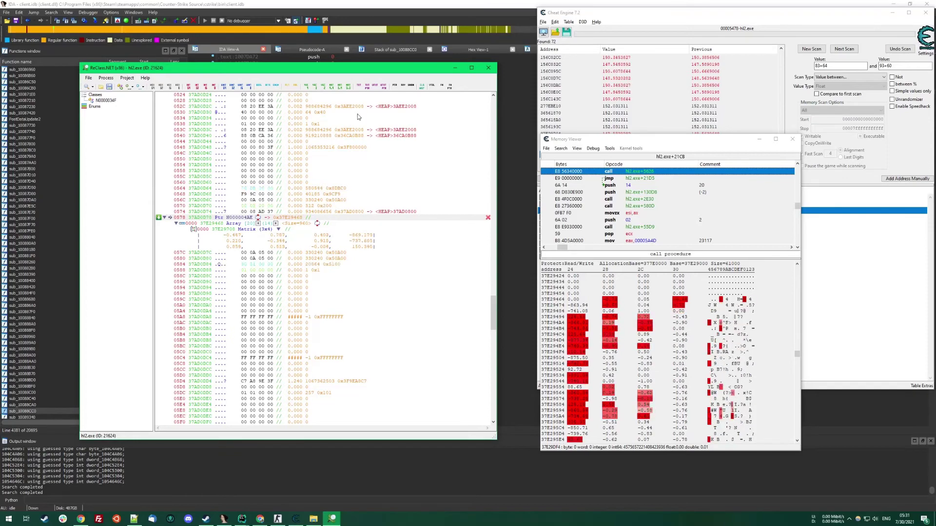
Move ReClass.NET beside the game and draw a cross at -866 -735 150 through the Counter-Strike Source developer console.
left_click_drag(346, 71, 809, 69)
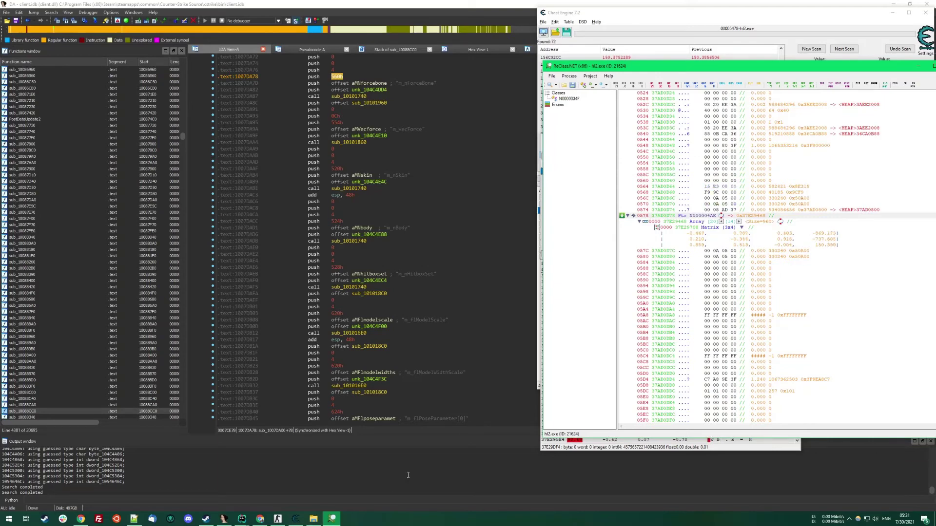
left_click(278, 518)
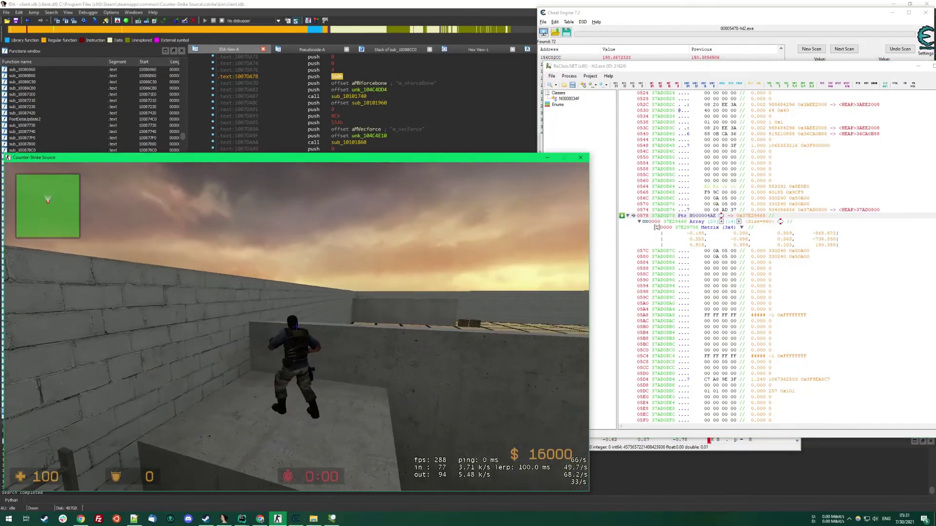
key("grave")
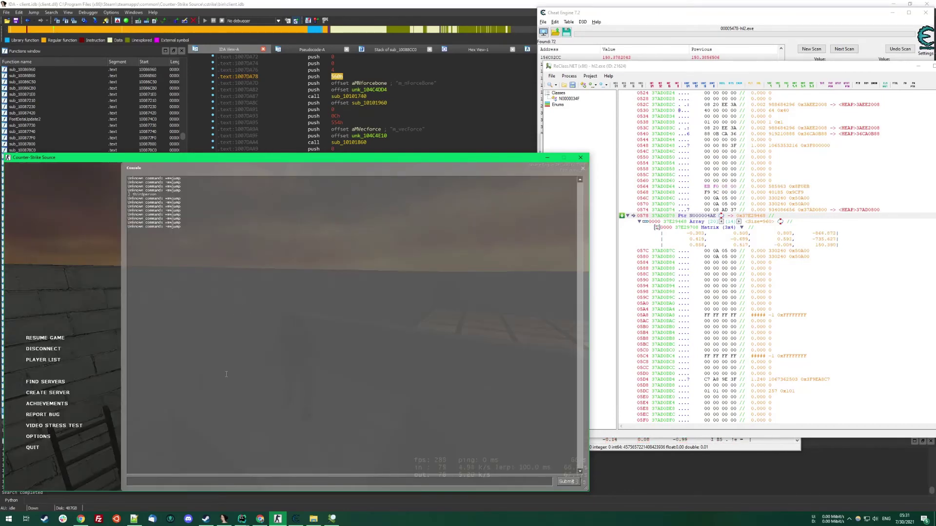
type("dra")
type("-866")
type("-735 150")
key("Return")
key("Escape")
Move the player around the drawn cross to compare it with the head position, and inspect the 0578 pointer in ReClass.NET.
key("w")
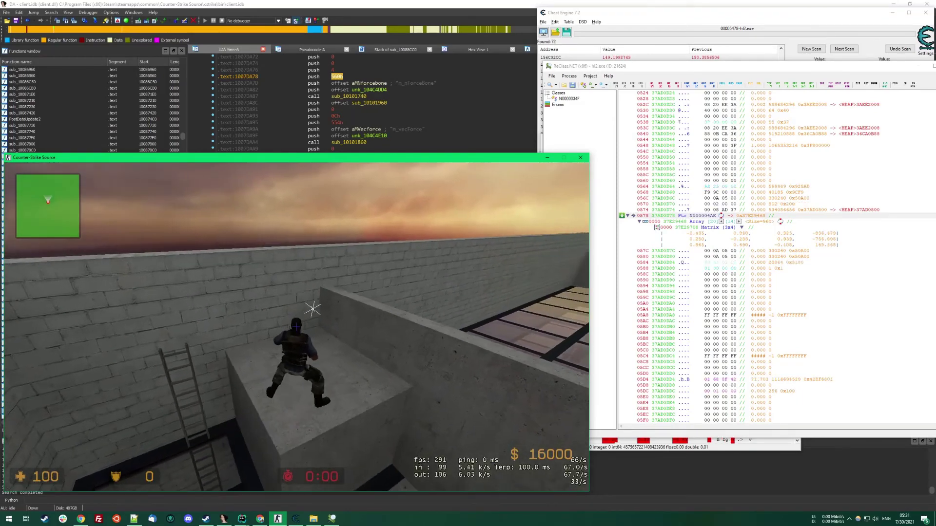
key("w")
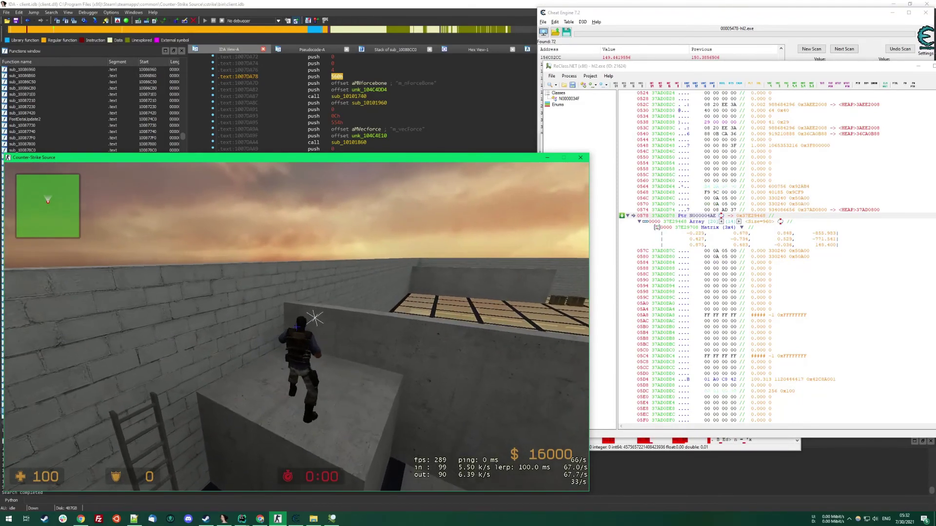
key("w")
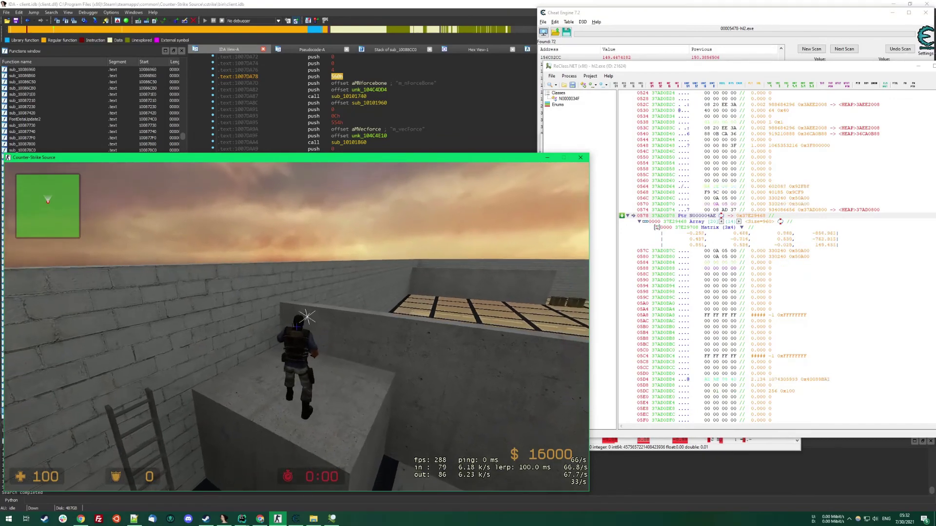
key("space")
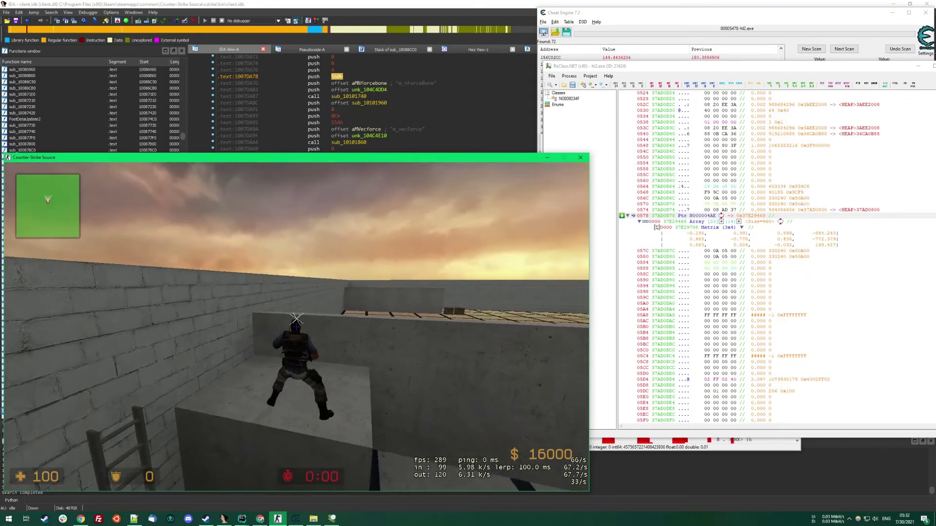
key("w")
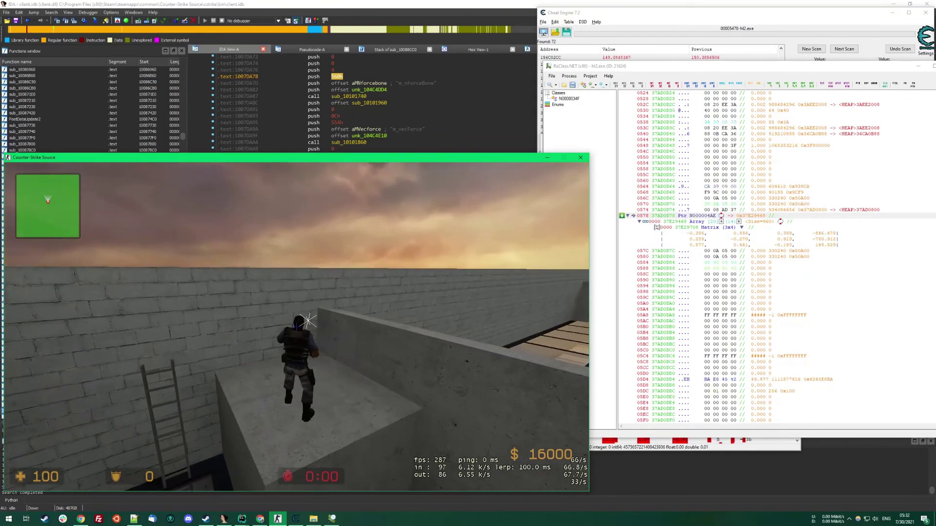
key("alt+Tab")
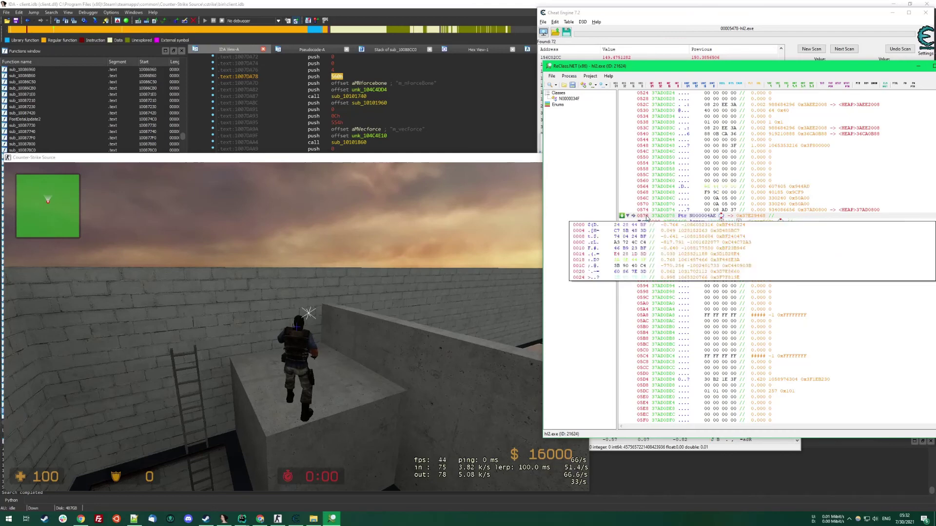
mouse_move(644, 219)
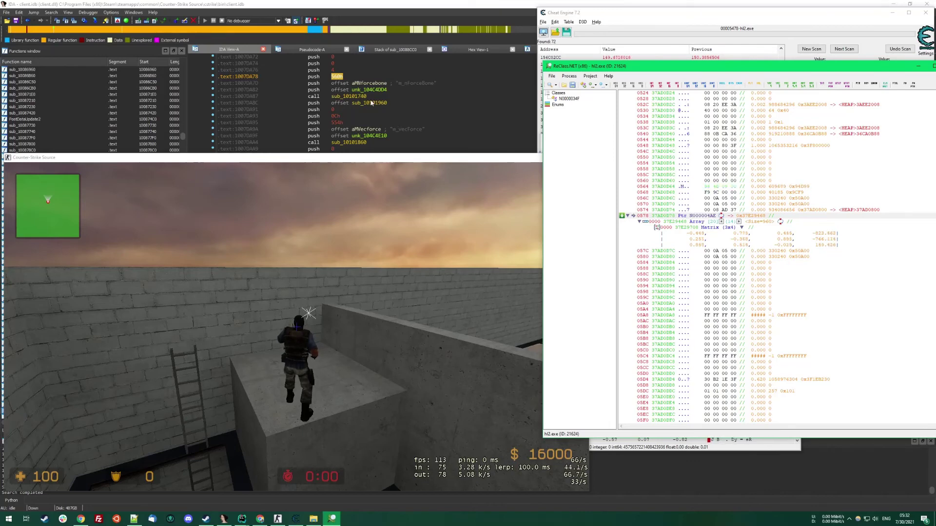
In IDA, jump near the start of the code and run a text search for C_BaseAnimating::SetupBones.
left_click(344, 97)
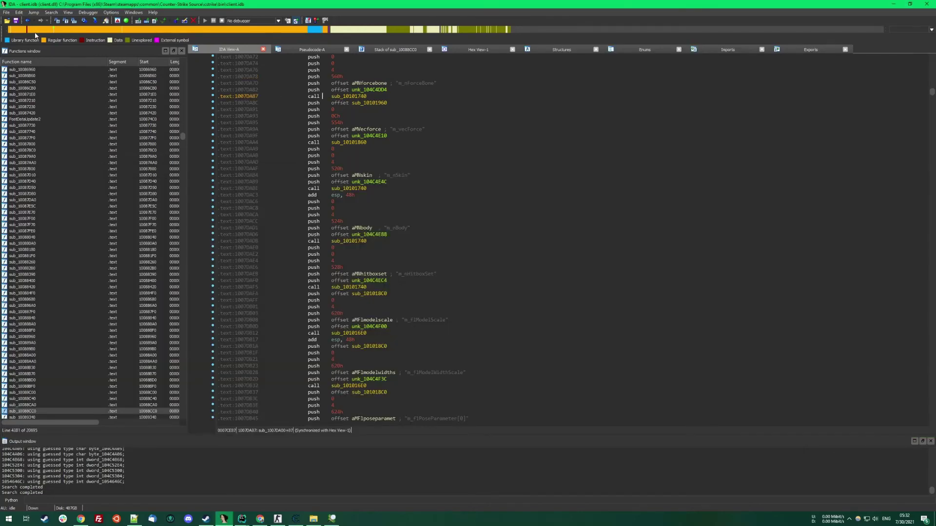
left_click(14, 30)
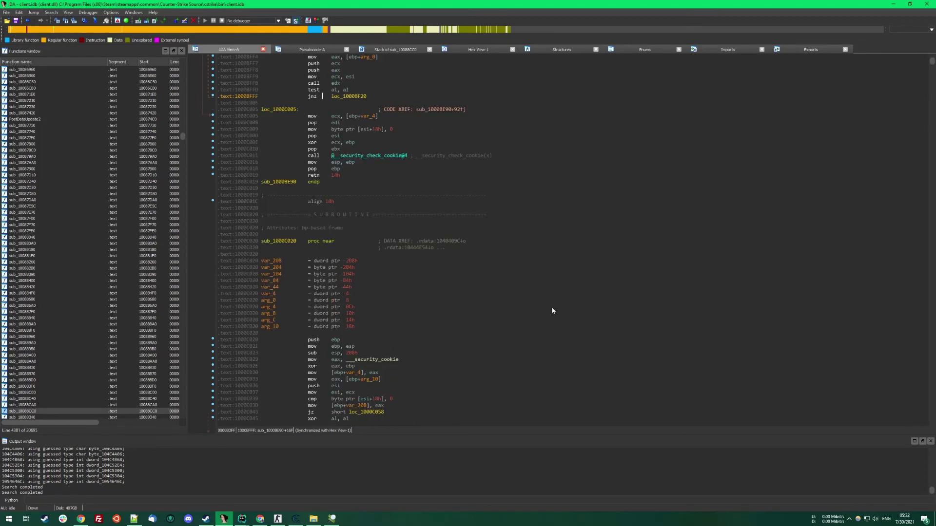
key("alt+Tab")
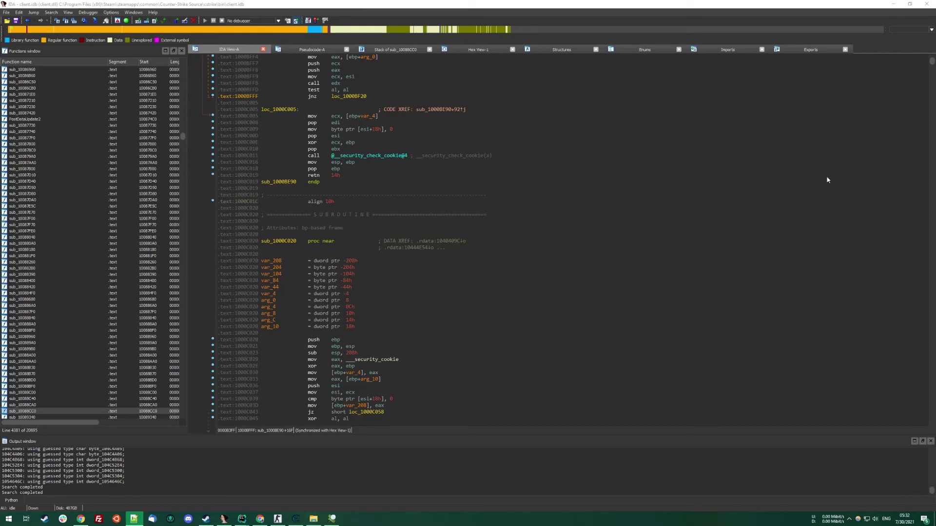
left_click(452, 155)
key("alt+t")
type("C_BaseAnimating::SetupBones")
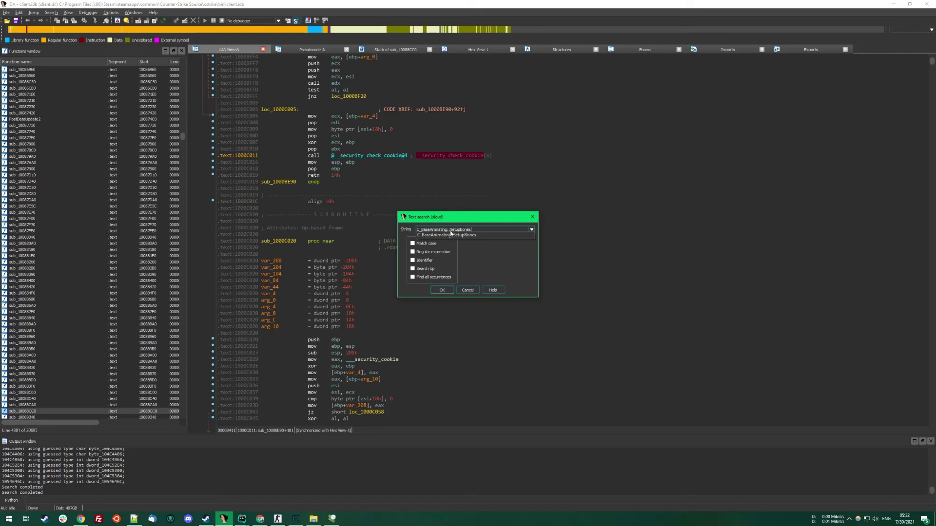
left_click(441, 290)
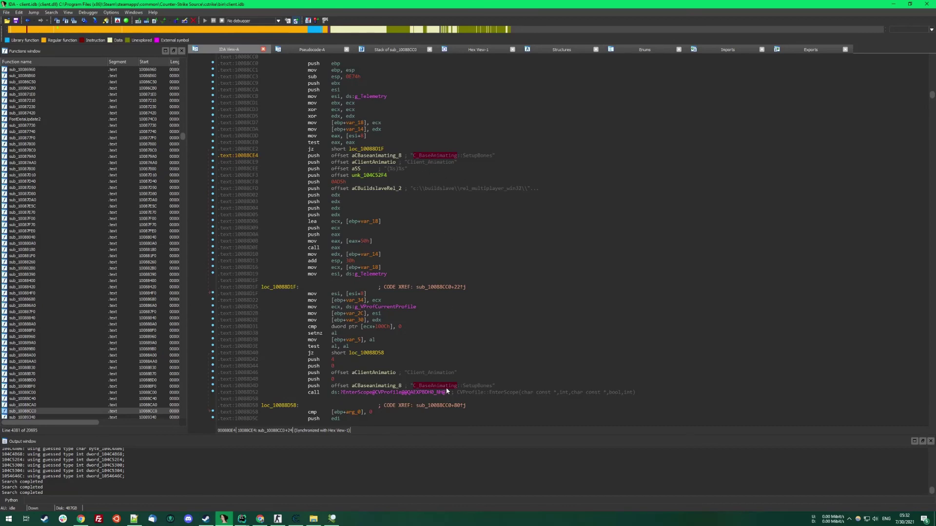
Read down the C_BaseAnimating::SetupBones disassembly to the line commented boneMatrix and highlight it with the two instructions below it.
scroll(443, 309, "down", 4)
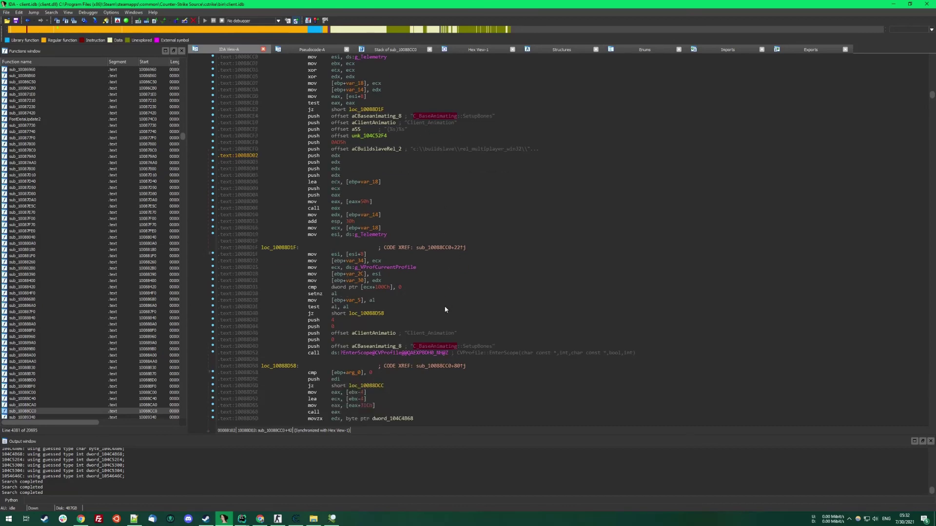
scroll(432, 274, "down", 2)
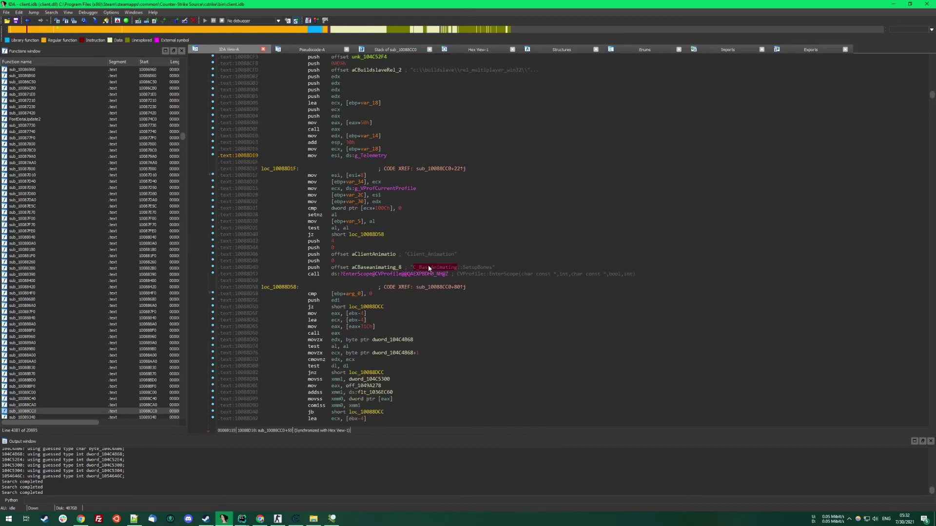
scroll(434, 267, "down", 3)
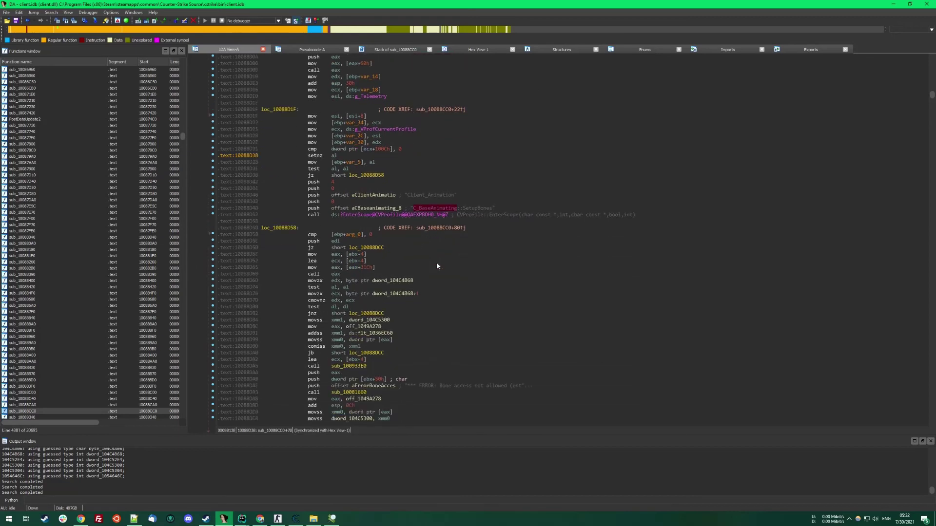
scroll(436, 267, "down", 11)
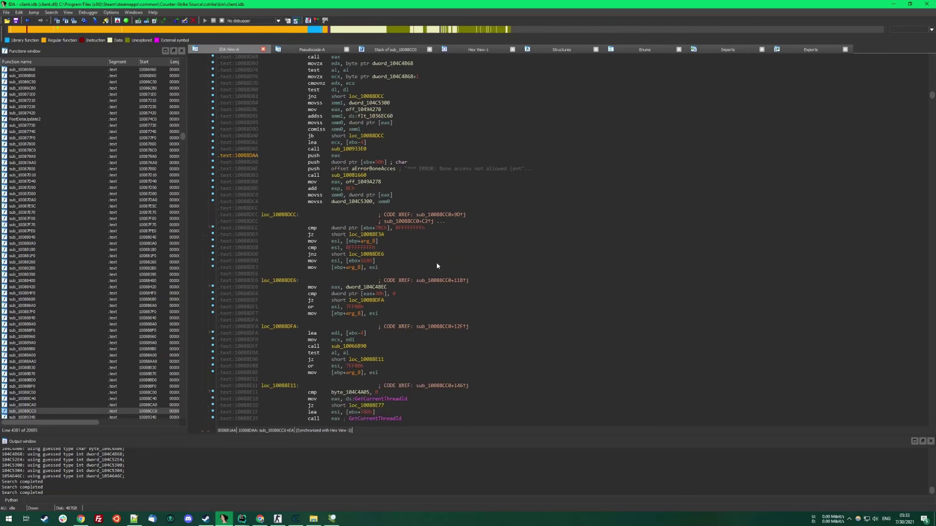
scroll(436, 266, "down", 11)
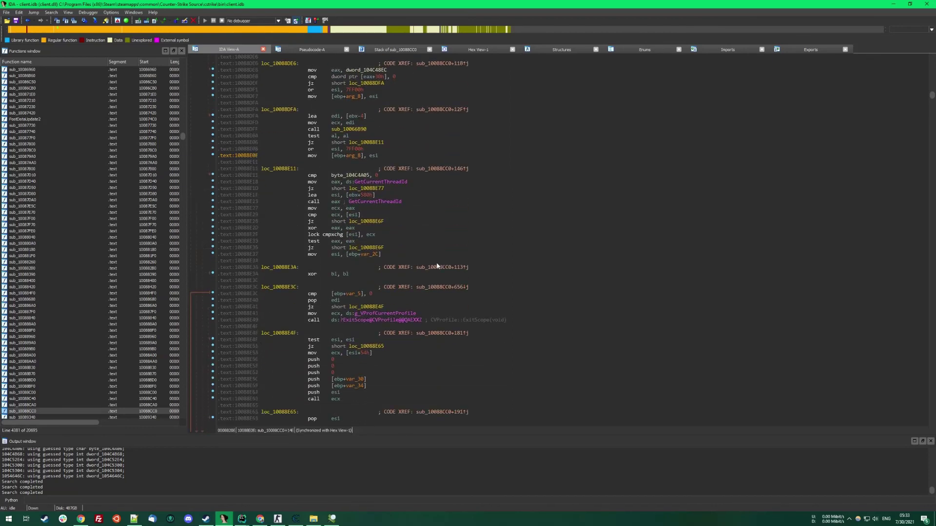
scroll(437, 266, "down", 11)
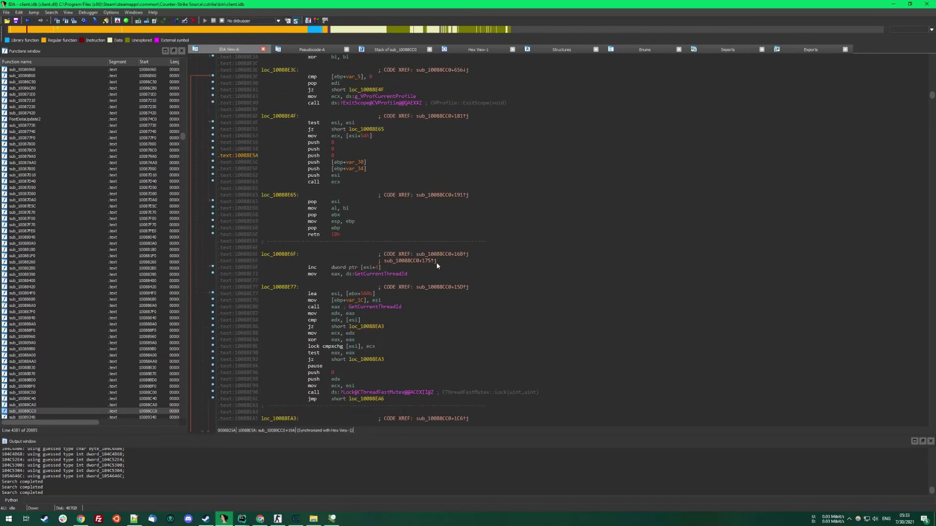
scroll(437, 265, "down", 9)
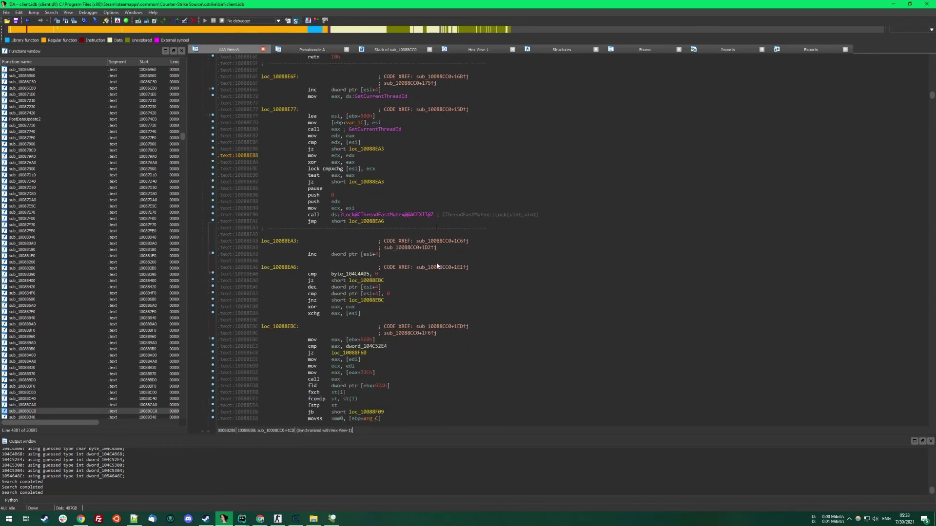
scroll(437, 266, "down", 3)
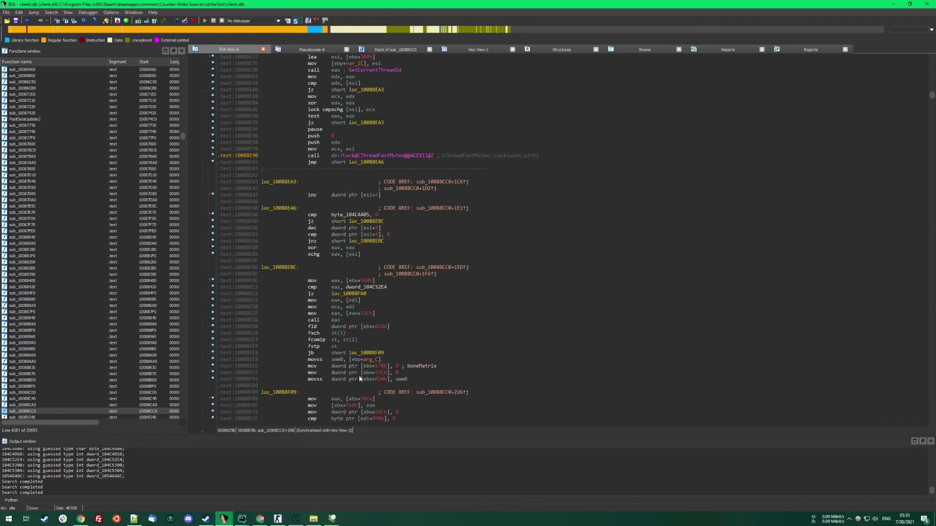
left_click_drag(305, 366, 418, 380)
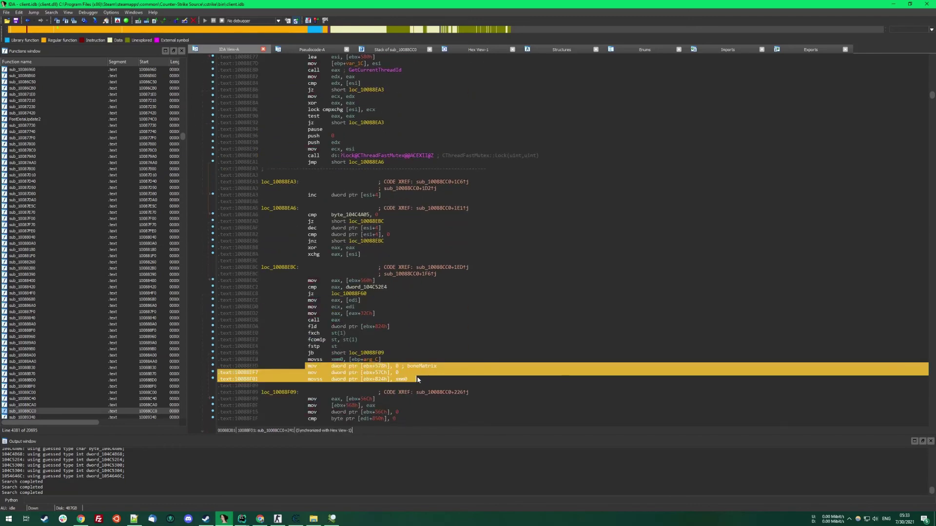
left_click(407, 379)
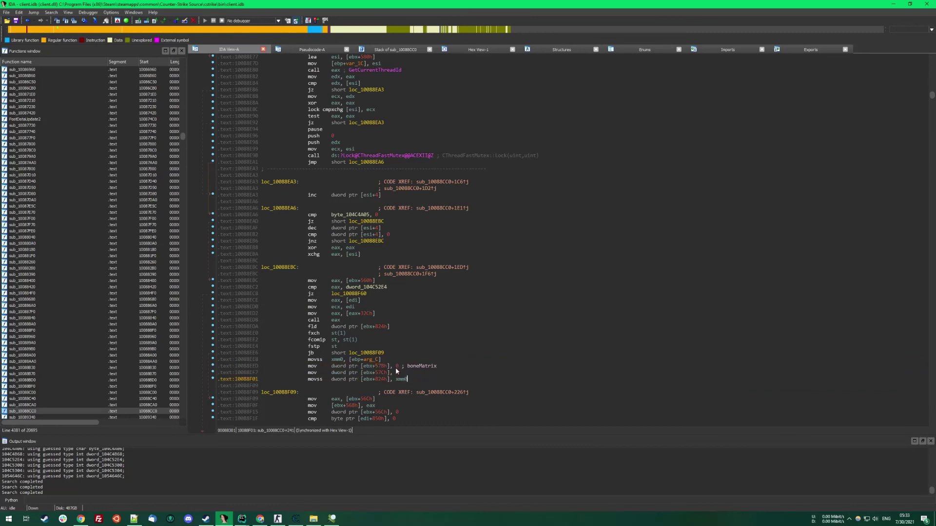
left_click(399, 379)
Highlight the ebx register and the offset in the boneMatrix instruction, and bring up ReClass.NET to compare it with the 0578 pointer.
left_click(366, 366)
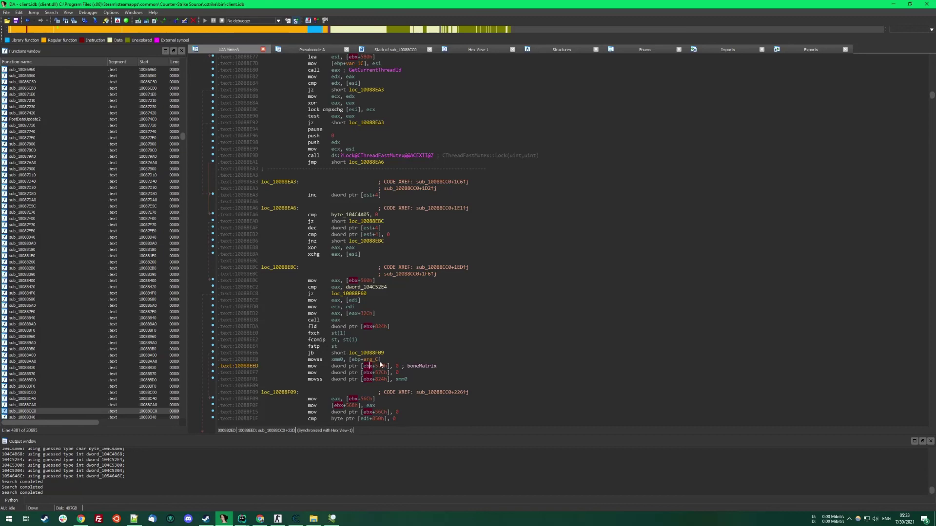
left_click(382, 366)
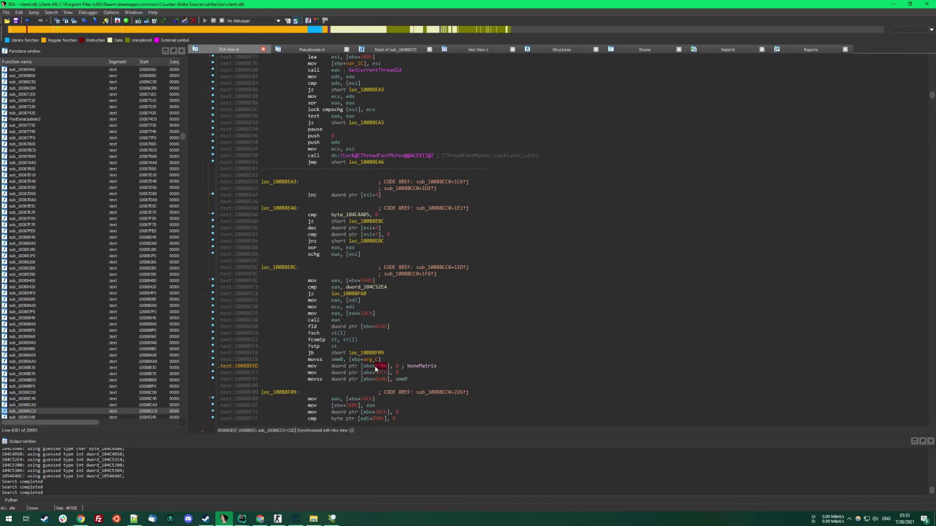
left_click(332, 519)
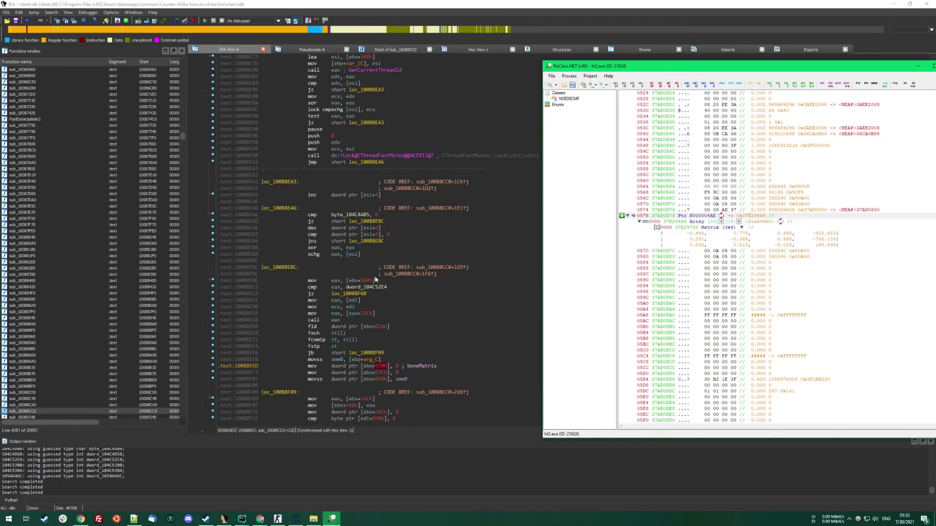
left_click(422, 324)
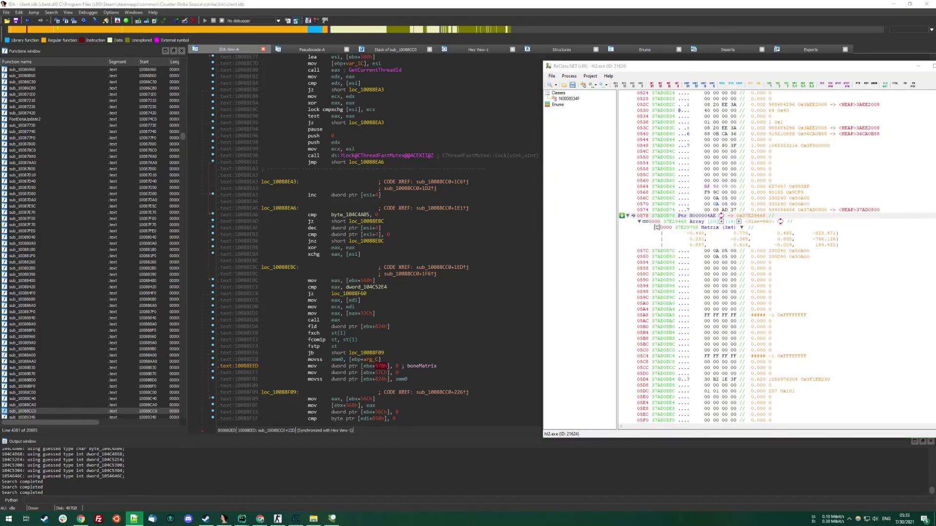